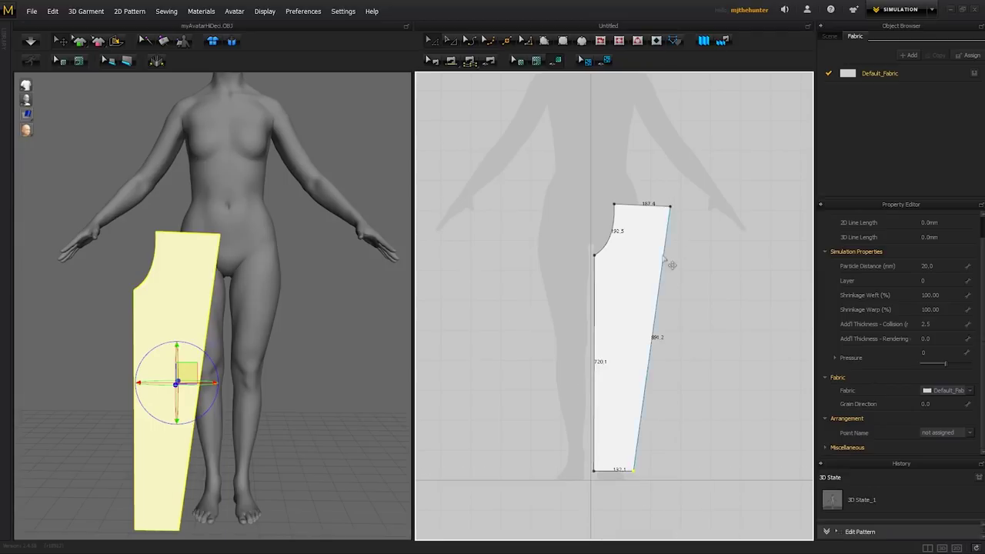
Select the tapered trouser-leg panel and move it in front of the avatar's left leg.
left_click(627, 356)
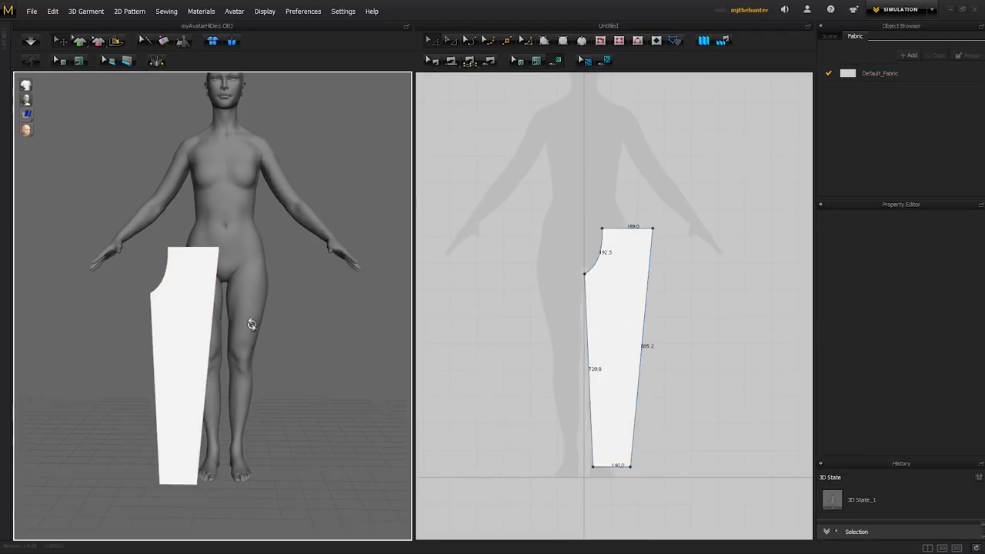
left_click(188, 339)
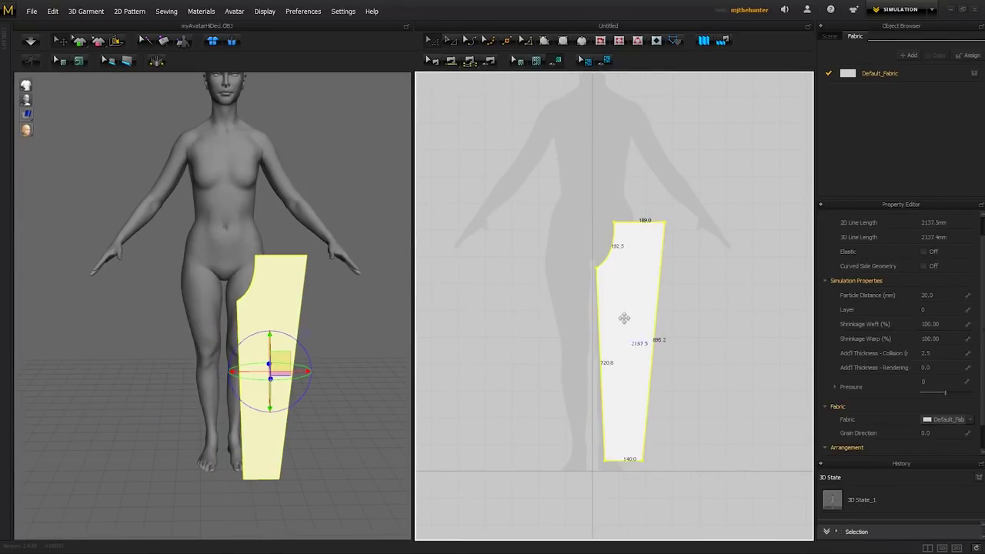
Copy the trouser panel and mirror-paste it to the left of the original.
right_click(621, 305)
left_click(638, 51)
right_click(573, 314)
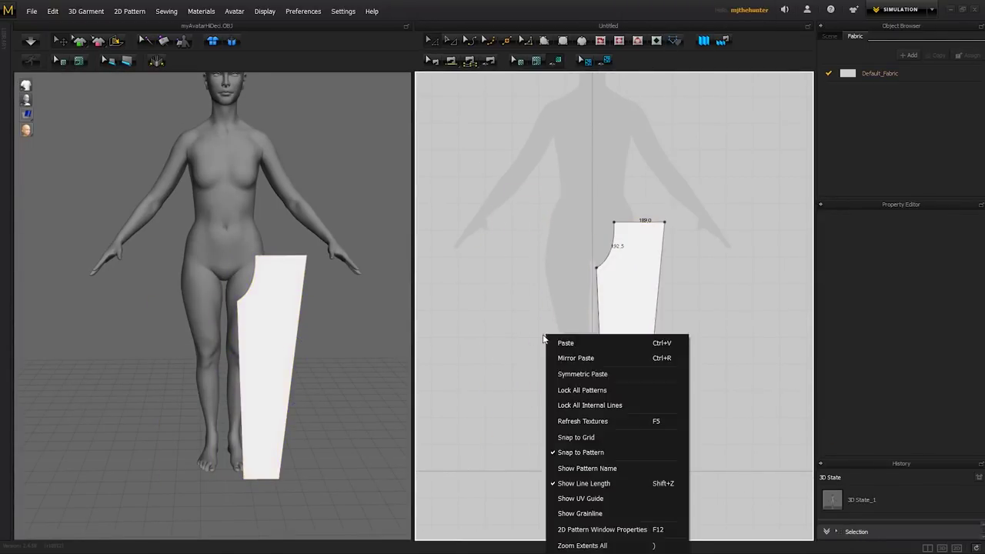
left_click(572, 342)
left_click(556, 330)
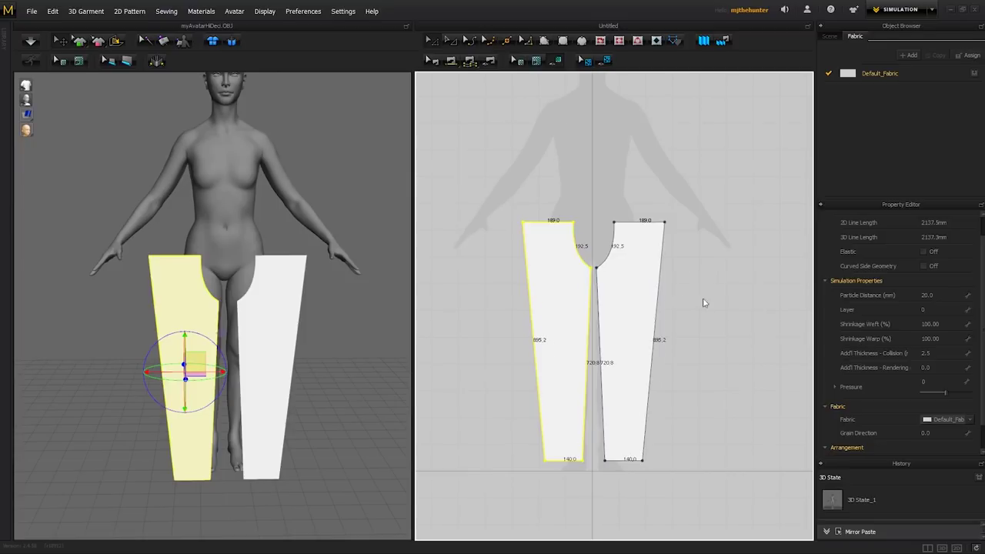
scroll(686, 286, "down", 2)
scroll(611, 307, "up", 2)
Select both panels and symmetric-paste them as a back pair to the right, then arrange them.
left_click(635, 288)
scroll(638, 291, "down", 1)
left_click(638, 291)
left_click(550, 305)
left_click(598, 312, "shift")
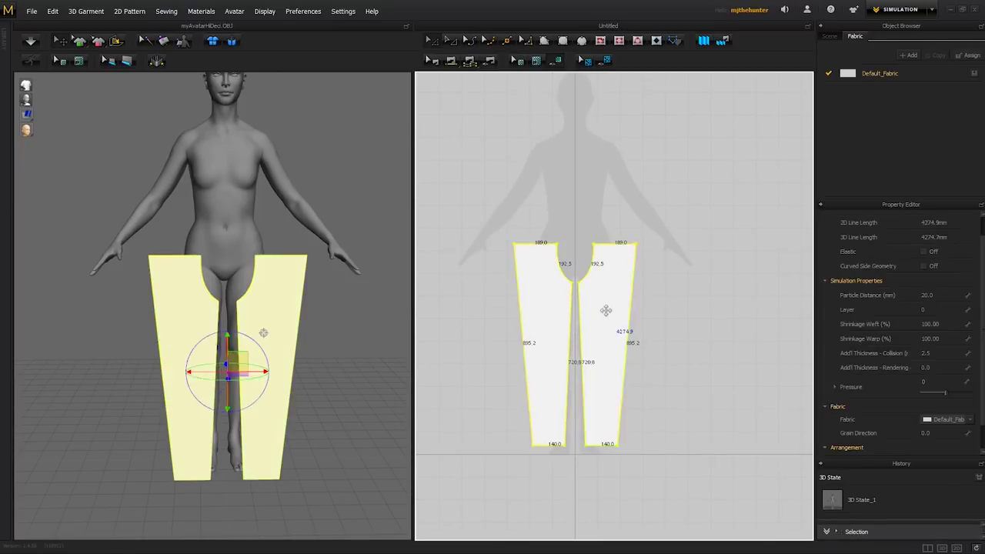
right_click(661, 319)
left_click(696, 359)
left_click(682, 346)
left_click(736, 305)
mouse_move(495, 295)
left_mouse_down()
mouse_move(478, 198)
mouse_move(496, 295)
left_mouse_up()
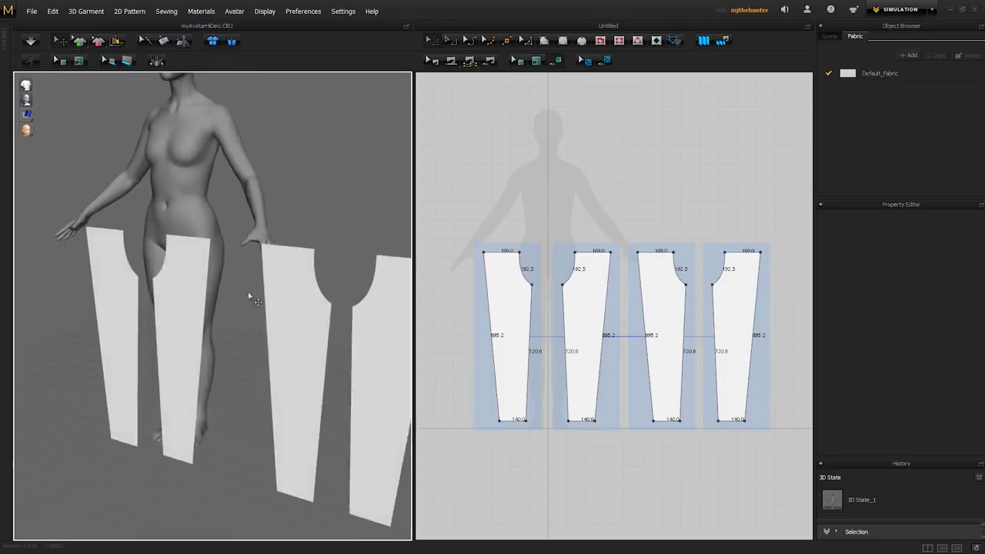
Simulate the four panels and tack the trousers onto the avatar's hip.
key("space")
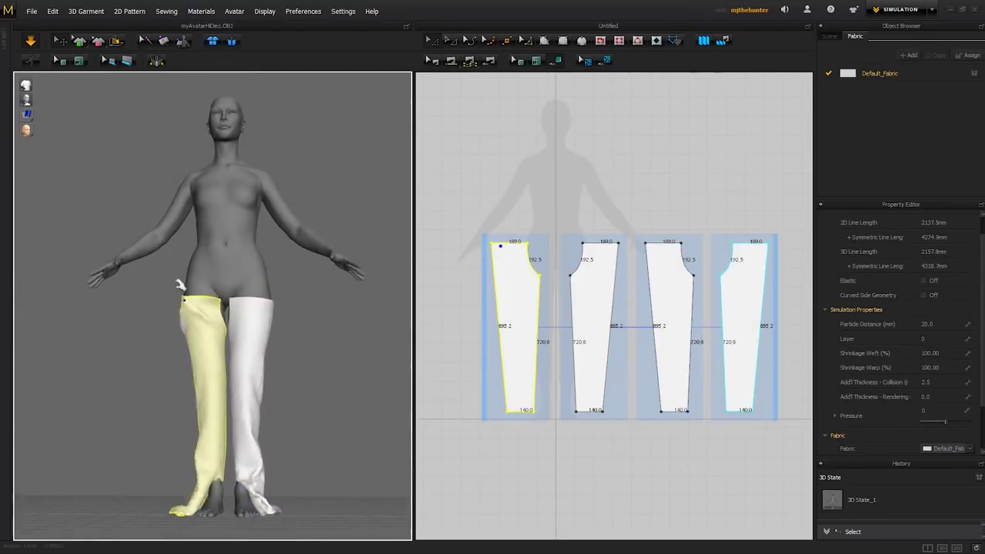
left_click(178, 242)
right_click_drag(178, 242, 259, 331)
right_click_drag(317, 341, 262, 277)
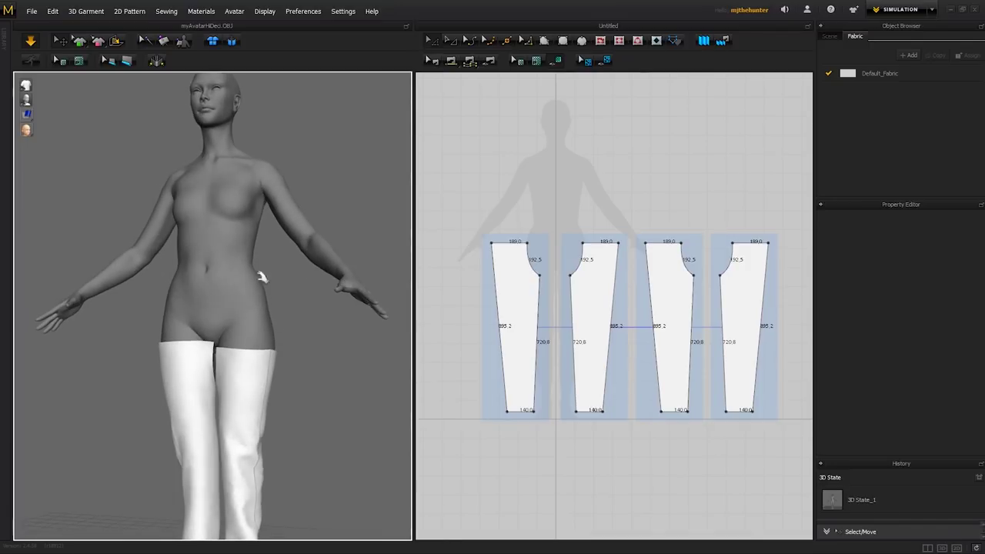
left_click(182, 43)
right_click_drag(247, 323, 264, 358)
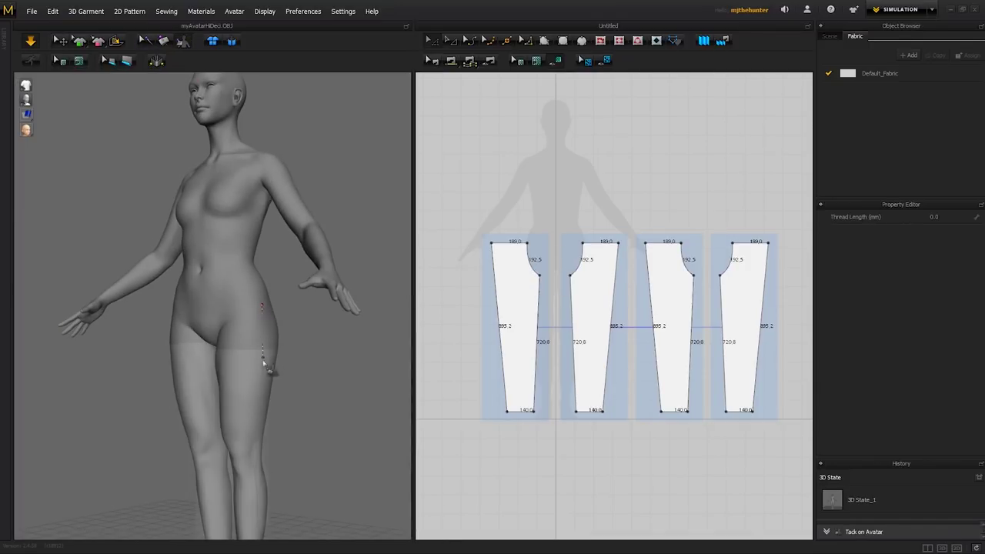
right_click_drag(264, 298, 312, 341)
right_click_drag(236, 162, 281, 358)
Resume simulation and pull the trouser panels into place around both legs.
key("space")
right_click_drag(289, 311, 179, 337)
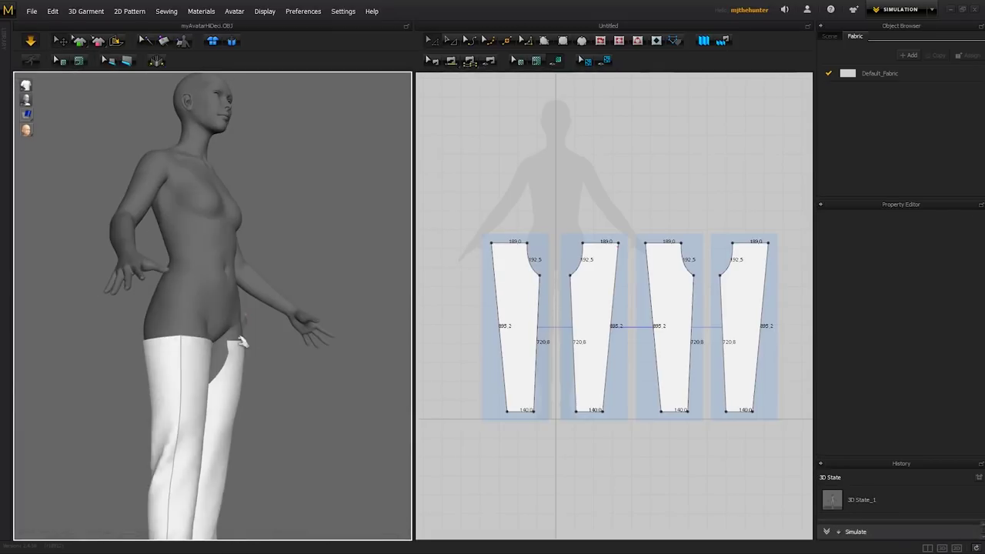
right_click_drag(173, 235, 202, 336)
left_click_drag(202, 337, 255, 192)
right_click_drag(255, 192, 205, 311)
mouse_move(271, 357)
right_mouse_down()
mouse_move(267, 330)
mouse_move(259, 356)
mouse_move(282, 352)
right_mouse_up()
left_click_drag(282, 352, 325, 319)
right_click_drag(325, 319, 228, 358)
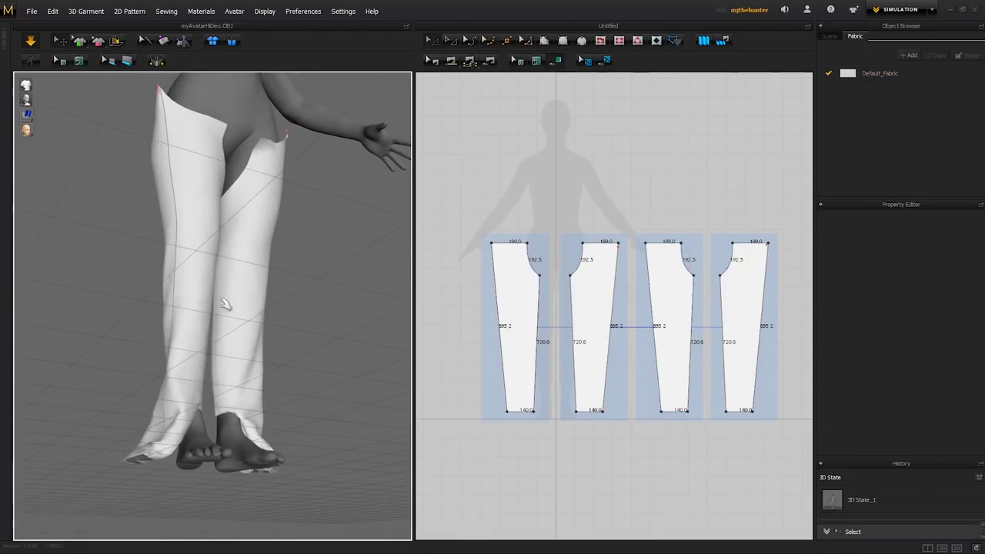
Simulate and drag the right trouser panel into position on the legs.
right_click_drag(222, 323, 238, 365)
left_click(238, 366)
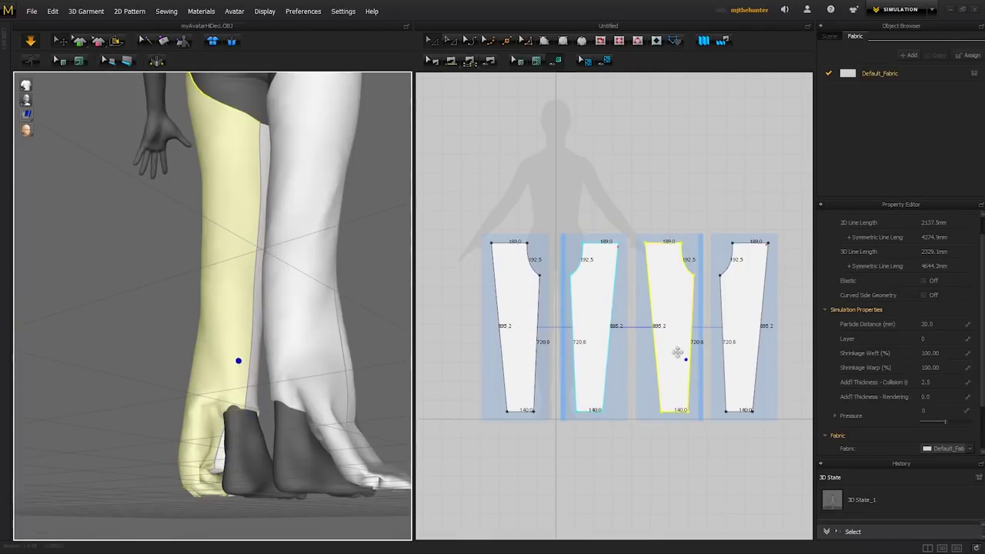
scroll(657, 358, "up", 2)
key("space")
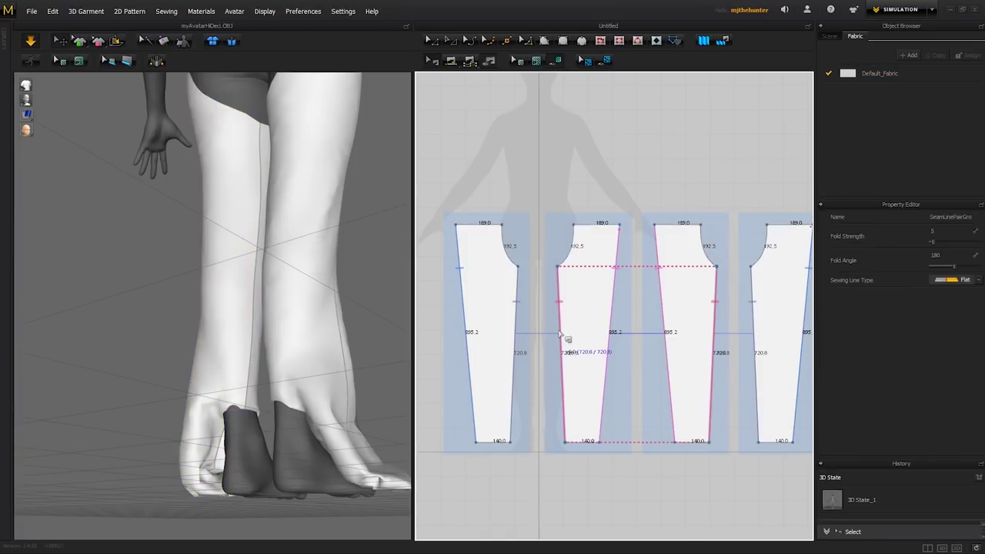
right_click_drag(324, 324, 337, 402)
left_click(337, 403)
right_click_drag(248, 401, 277, 323)
left_click_drag(277, 324, 292, 339)
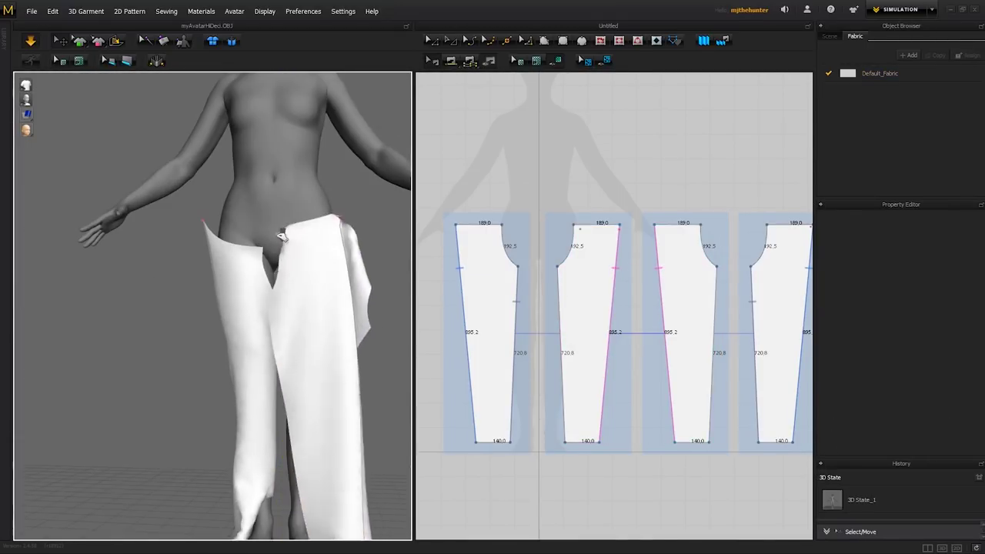
right_click_drag(292, 339, 304, 353)
right_click_drag(320, 253, 246, 391)
left_click_drag(246, 391, 301, 215)
right_click_drag(300, 215, 227, 186)
right_click_drag(243, 247, 245, 257)
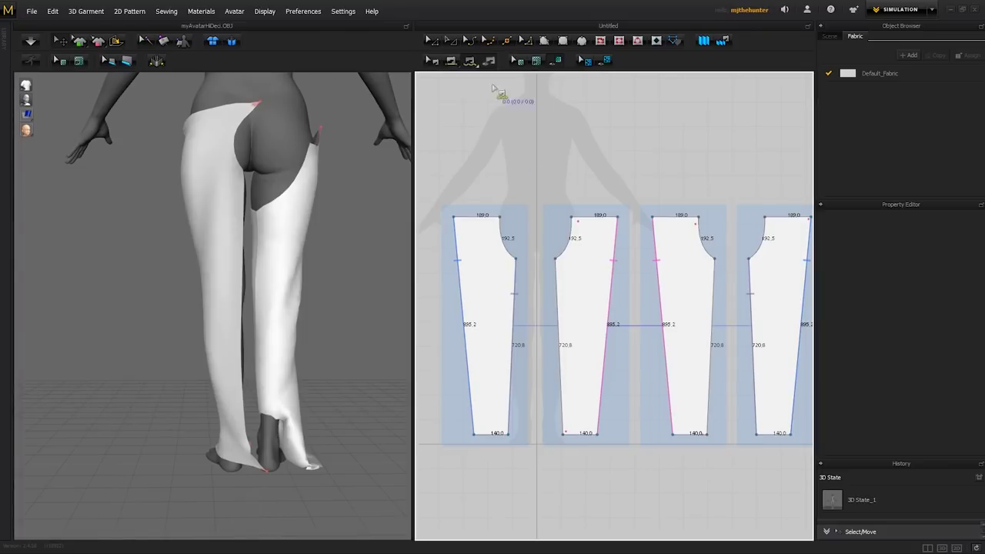
Sew the second and third panels' outer side edges together and rerun the simulation.
right_click_drag(498, 184, 476, 172)
middle_click_drag(264, 326, 264, 387)
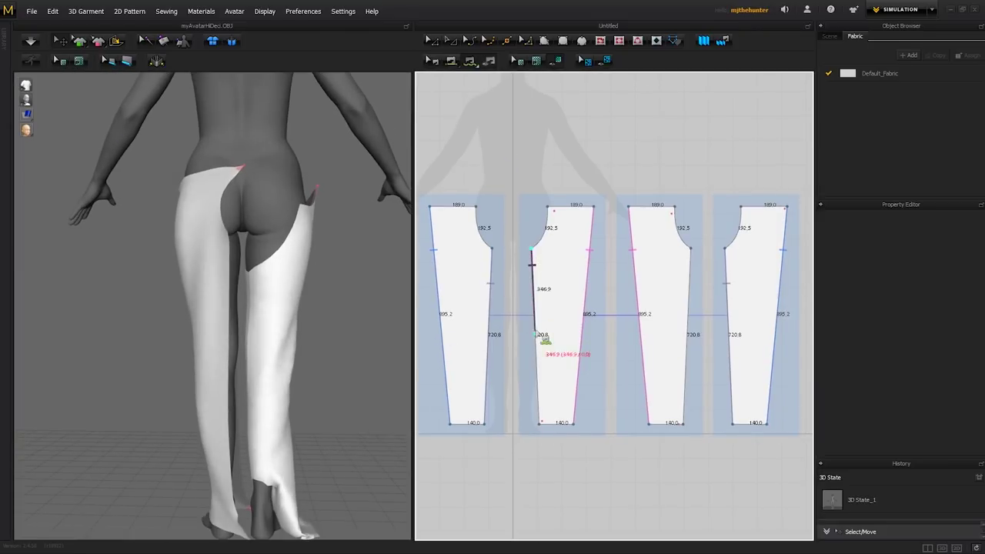
left_click(692, 336)
right_click_drag(270, 326, 199, 405)
key("space")
left_click(351, 367)
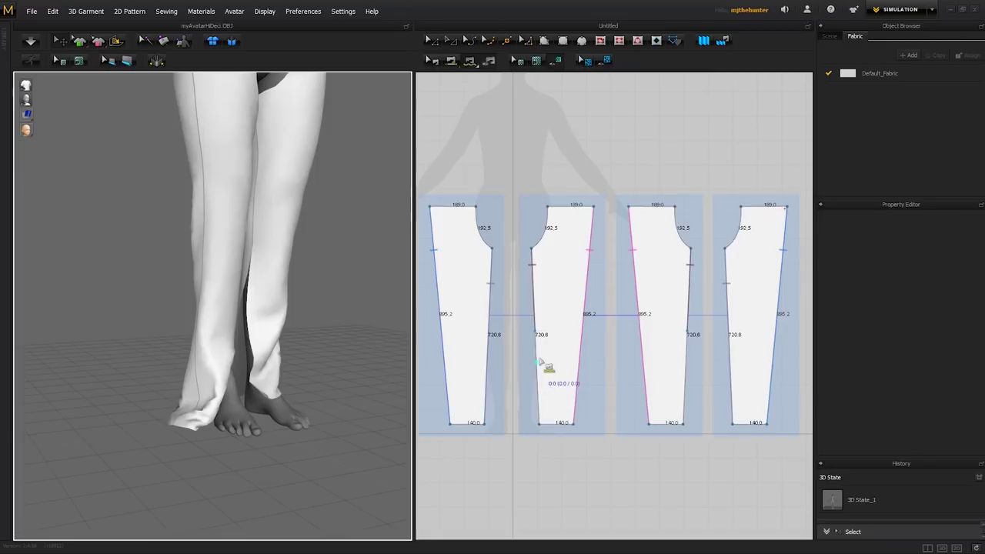
left_click(540, 320)
left_click(536, 287)
key("space")
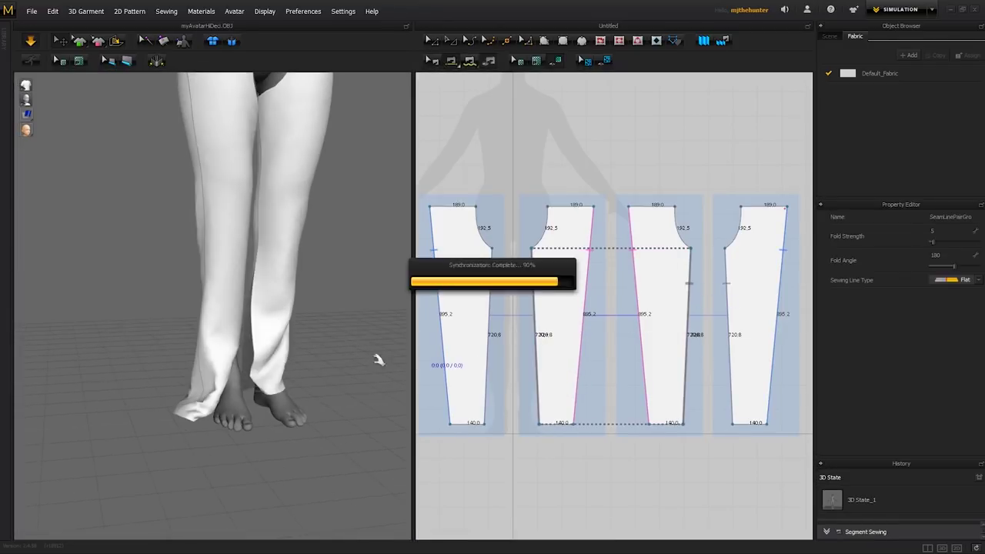
Work on the first and fourth panels' inner edges while simulating, ending in front view.
right_click_drag(352, 319, 323, 362)
scroll(231, 192, "down", 2)
left_click(286, 367)
key("space")
left_click(305, 267)
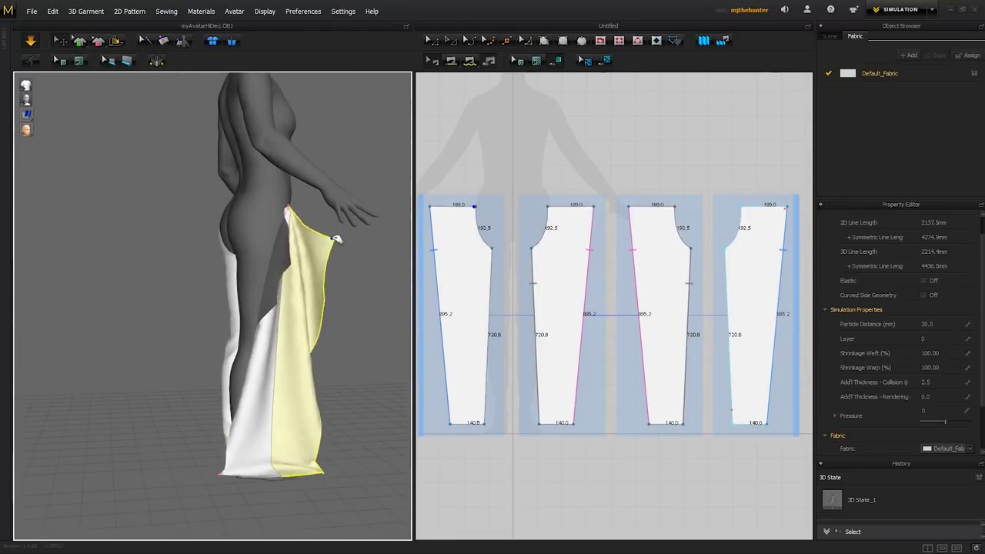
right_click_drag(272, 241, 385, 331)
left_click(334, 352)
right_click_drag(576, 317, 609, 295)
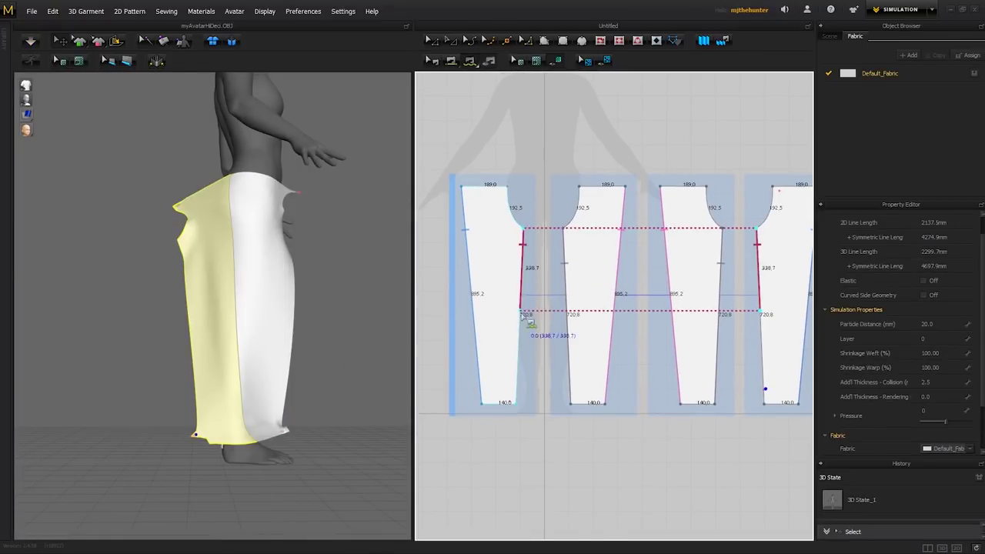
key("2")
Toggle the simulation to drape the trousers into closed leg tubes, checking from the rear.
key("space")
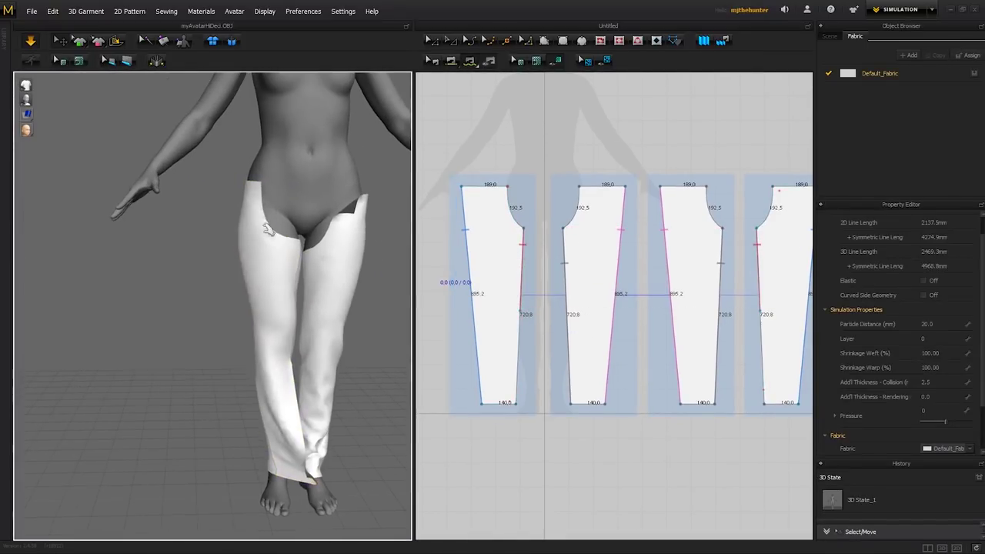
left_click(300, 201)
right_click_drag(300, 201, 305, 414)
key("space")
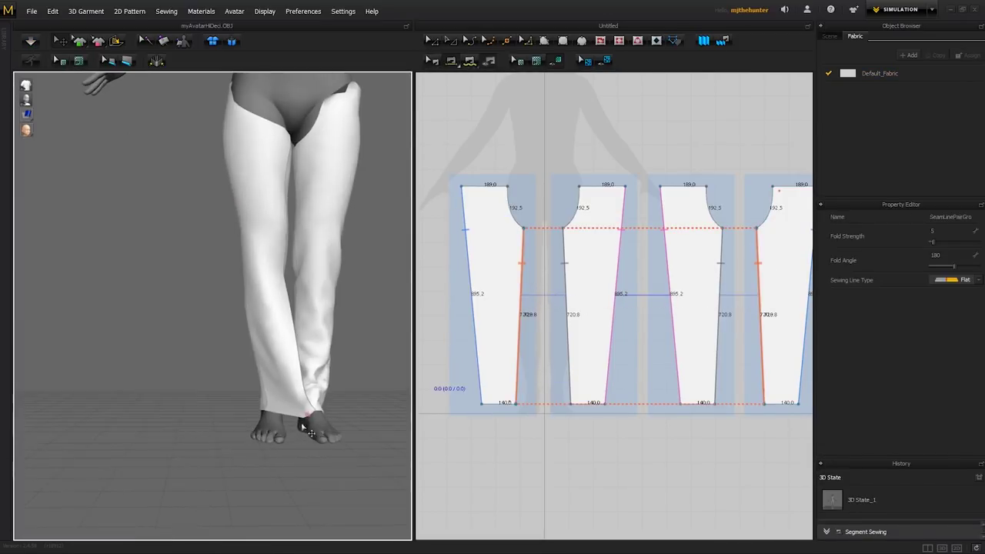
right_click_drag(277, 308, 346, 312)
key("space")
left_click(323, 346)
left_click(381, 319)
key("space")
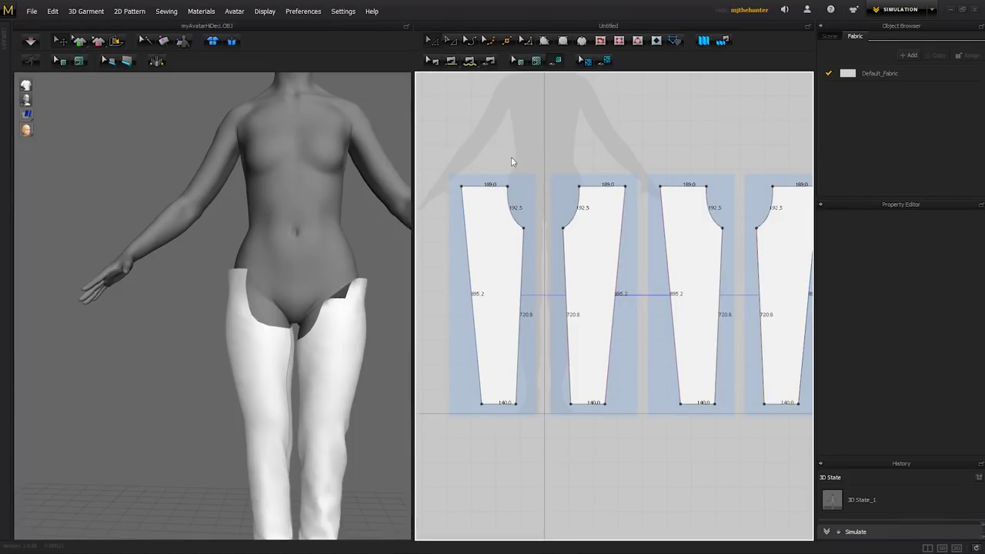
Reshape the leg piece's crotch curve and select both pant leg pieces.
left_click(534, 237)
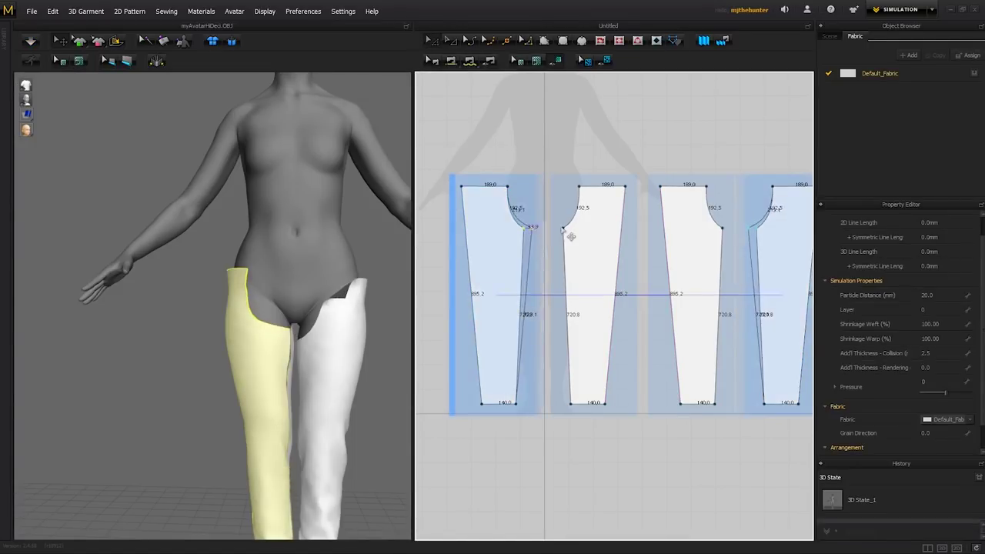
left_click_drag(572, 226, 556, 228)
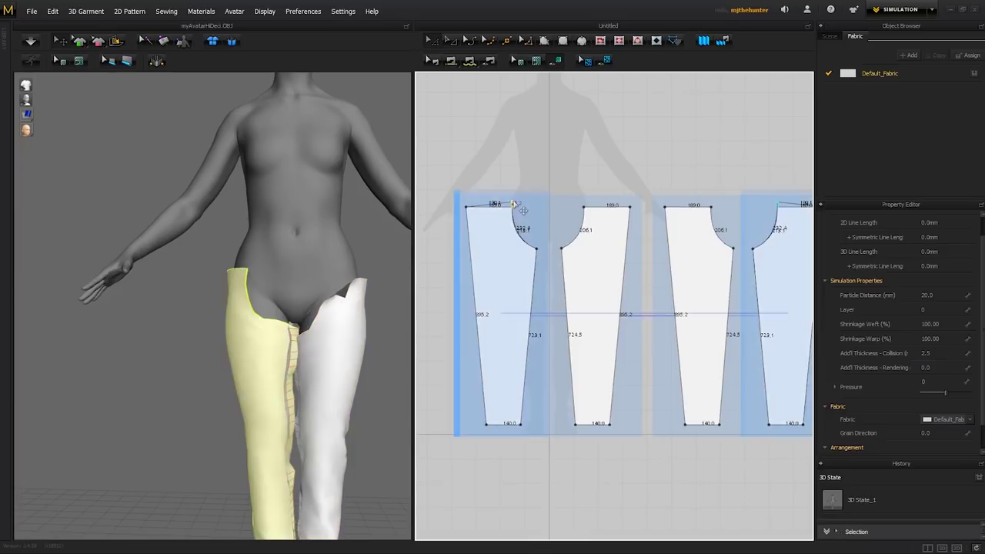
right_click_drag(331, 312, 363, 330)
left_click(341, 275)
left_click(350, 256)
right_click_drag(350, 256, 326, 325)
Sew the crotch seams, drape the pants on the avatar, and switch off the strain map display.
key("n")
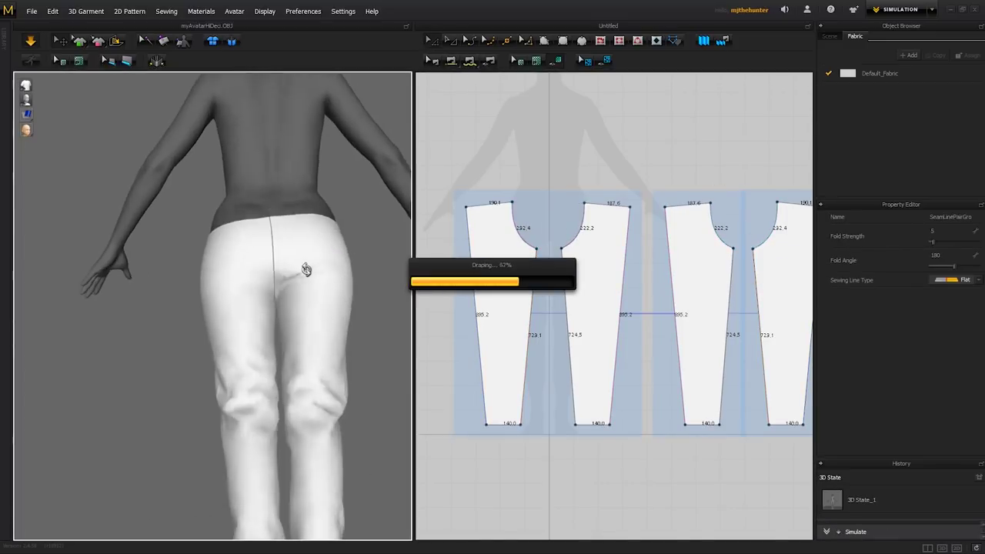
left_click(308, 268)
right_click_drag(307, 269, 214, 238)
left_click(231, 270)
right_click_drag(341, 285, 303, 249)
left_click(304, 277)
left_click(315, 287)
right_click_drag(316, 287, 292, 231)
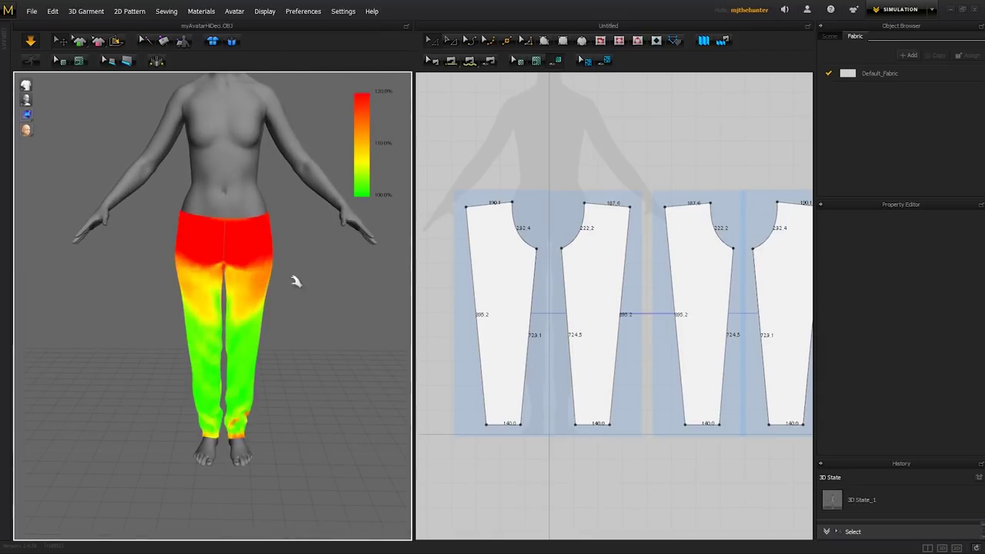
right_click_drag(317, 288, 295, 369)
left_click(42, 114)
scroll(270, 308, "up", 5)
Display the pants as translucent fabric and select the pant pieces for narrowing.
left_click(54, 114)
right_click_drag(231, 290, 248, 211)
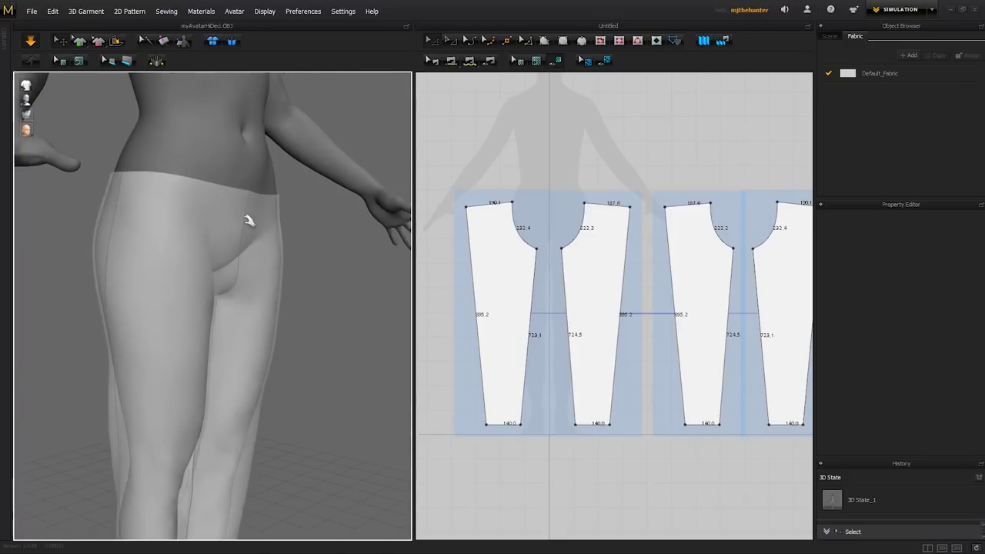
right_click_drag(285, 300, 185, 249)
left_click(504, 248)
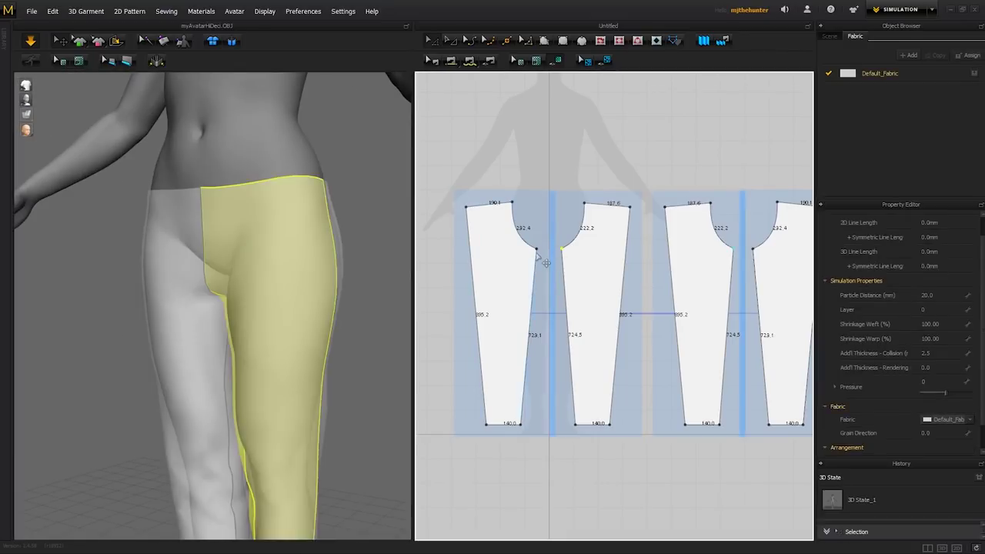
left_click(528, 216)
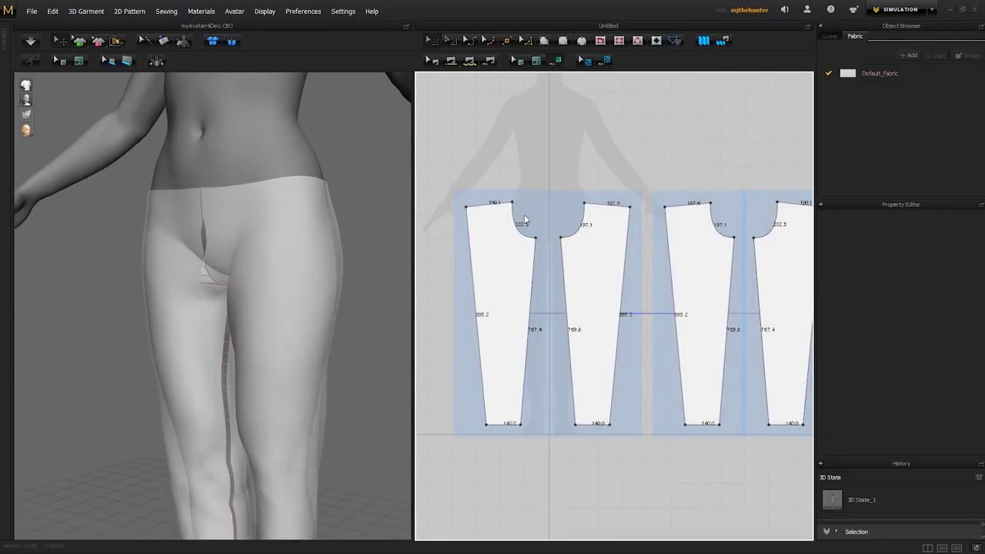
left_click(268, 226)
left_click(193, 439)
left_click(264, 450)
Re-drape the narrowed pants (hems 116.9 and 104.0) and check the fit from back and front.
key("space")
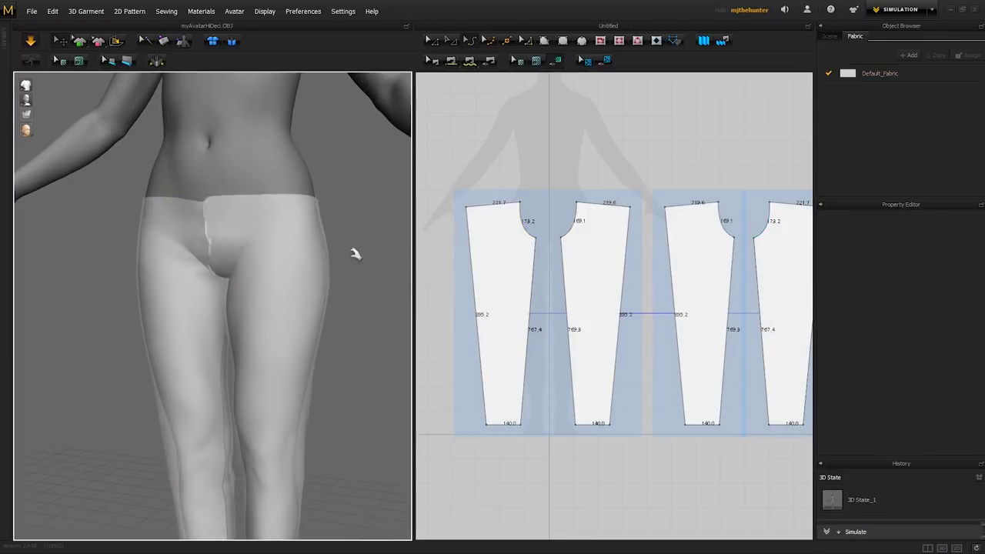
right_click_drag(259, 268, 224, 261)
right_click_drag(329, 261, 300, 306)
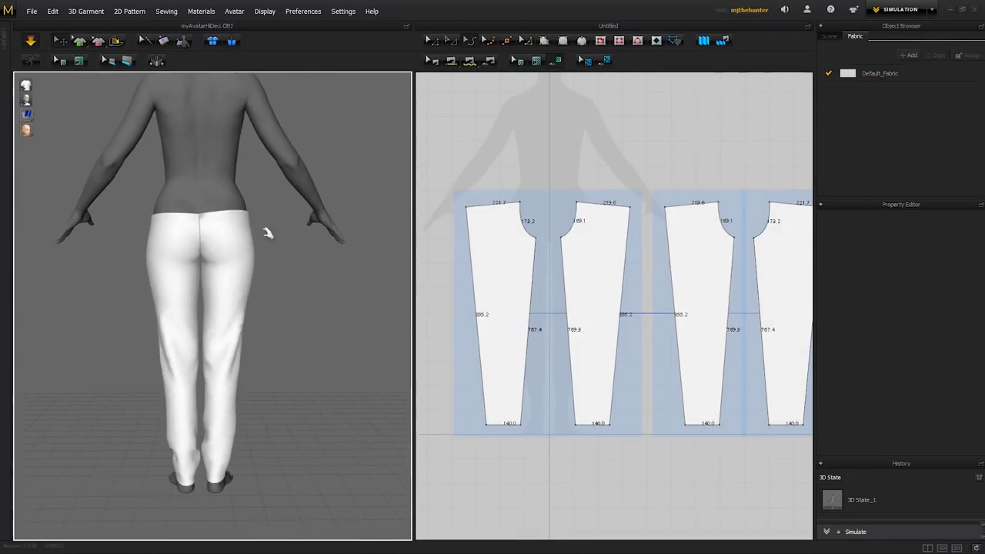
left_click(597, 254)
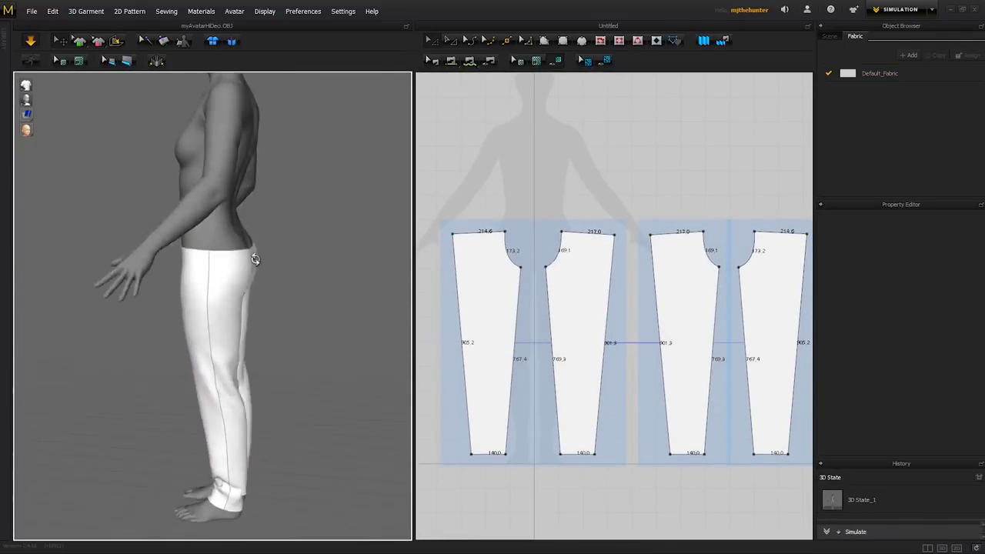
right_click_drag(278, 237, 216, 273)
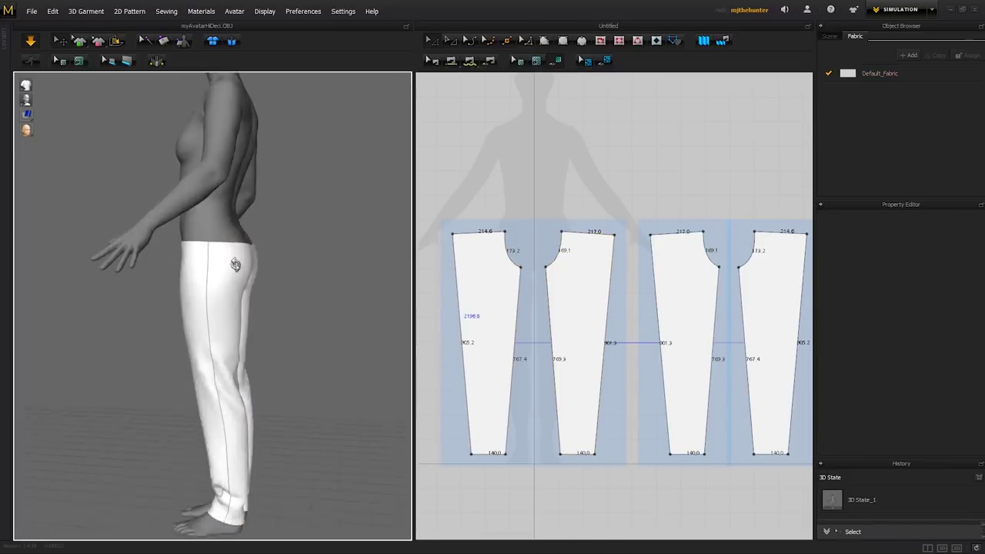
right_click_drag(236, 266, 268, 294)
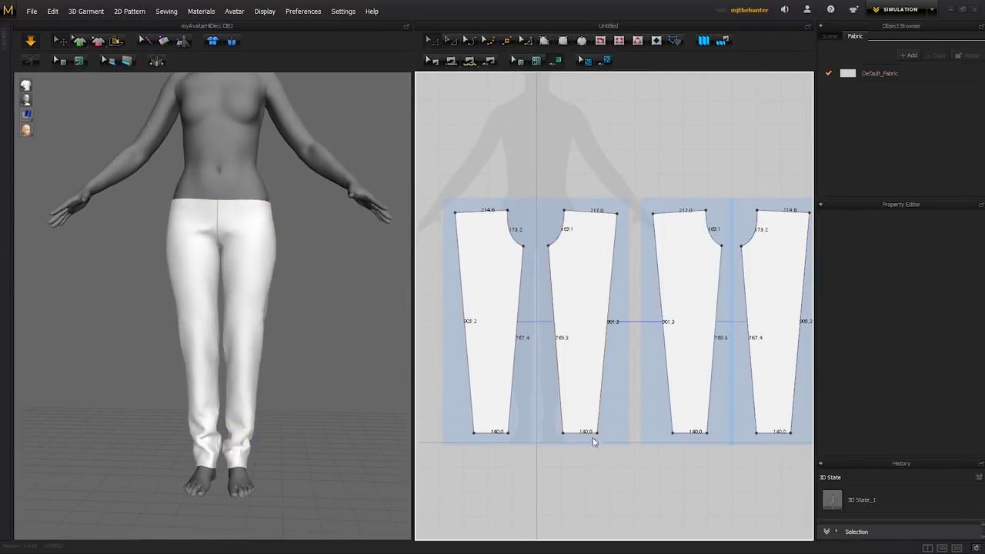
left_click(484, 429)
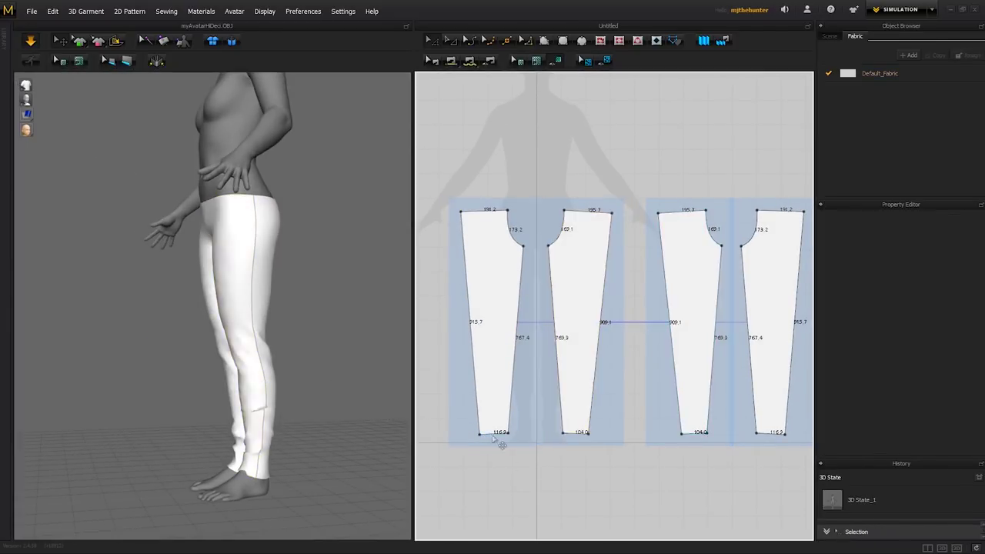
Raise the leg patterns' bottom hems so the inseams sit near 695 mm, above the ankles.
left_click_drag(577, 432, 582, 426)
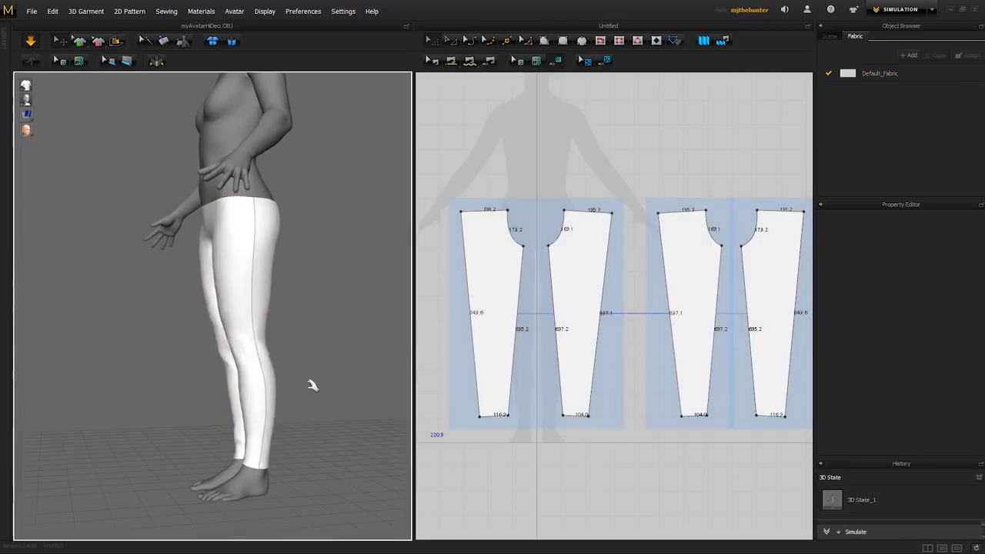
right_click_drag(310, 384, 229, 409)
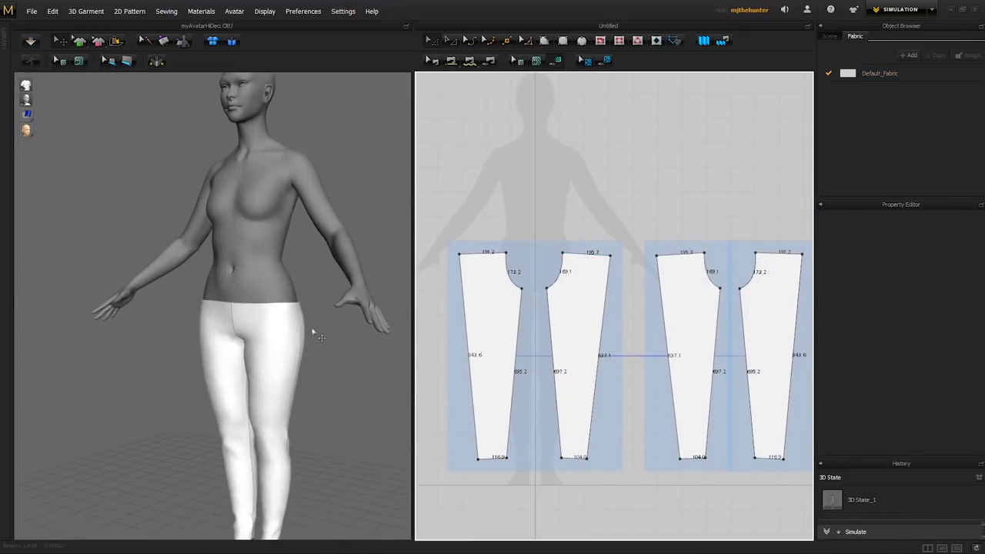
right_click_drag(313, 333, 231, 331)
left_click(293, 400)
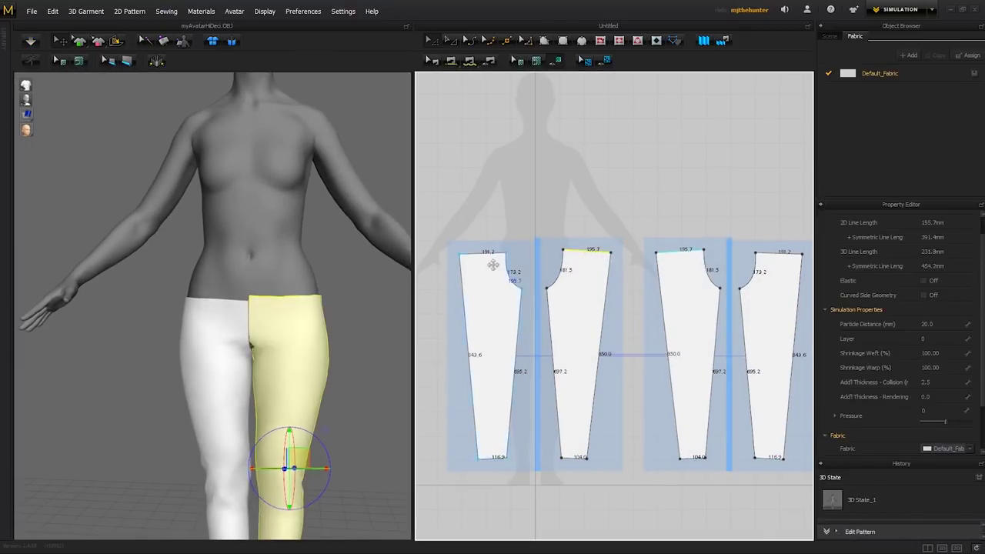
left_click(488, 252)
key("ctrl+a")
left_click(392, 325)
right_click_drag(391, 326, 184, 287)
left_click(326, 234)
left_click(184, 287)
Reshape the right and left armhole curves of the two top panels (239.8 and 228.8).
scroll(265, 296, "up", 3)
scroll(516, 218, "up", 1)
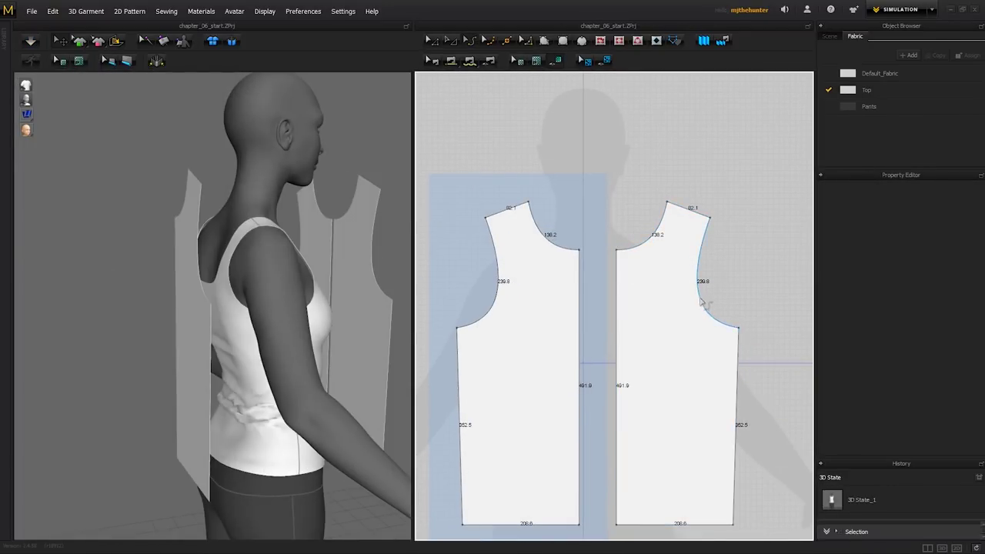
left_click(702, 303)
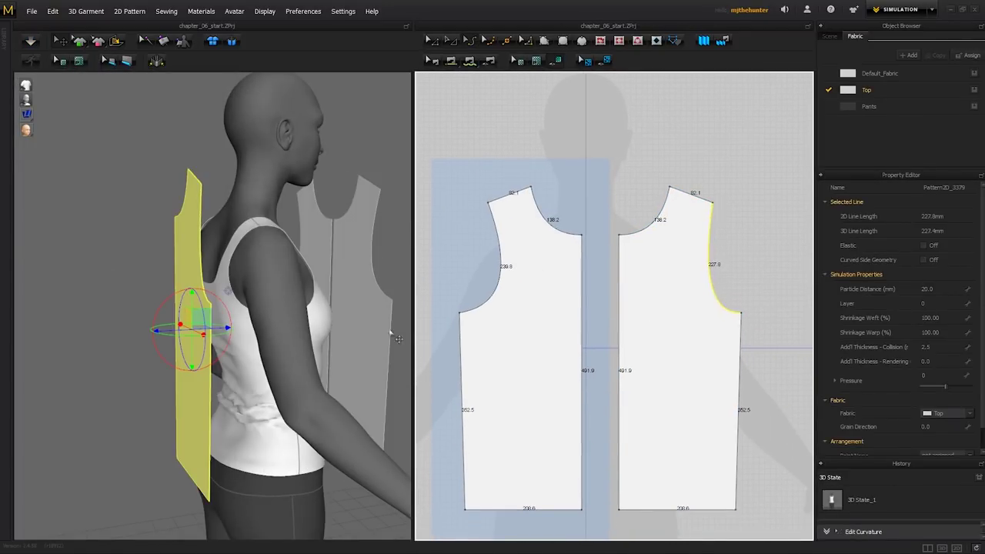
right_click_drag(304, 329, 362, 331)
left_click(663, 311)
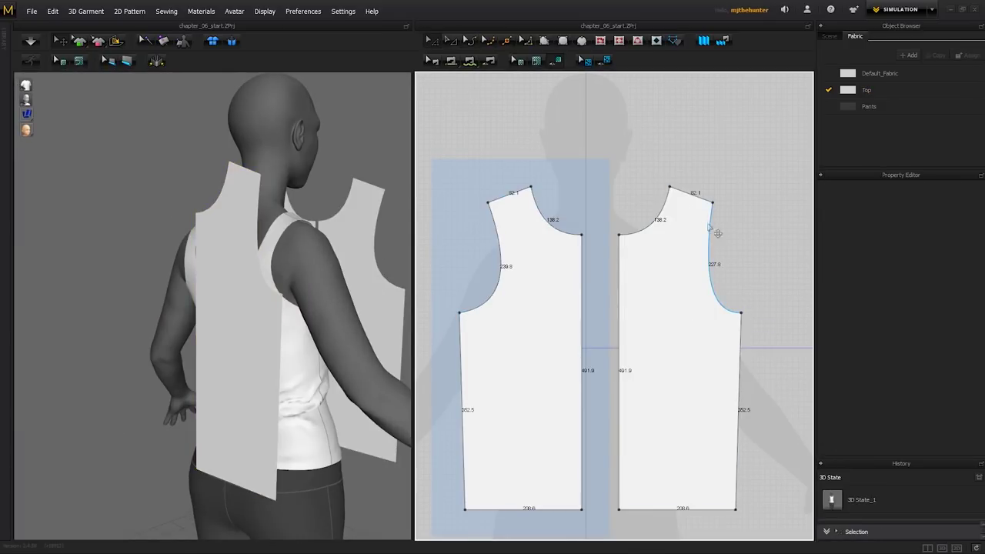
left_click_drag(722, 296, 731, 292)
left_click_drag(495, 297, 501, 310)
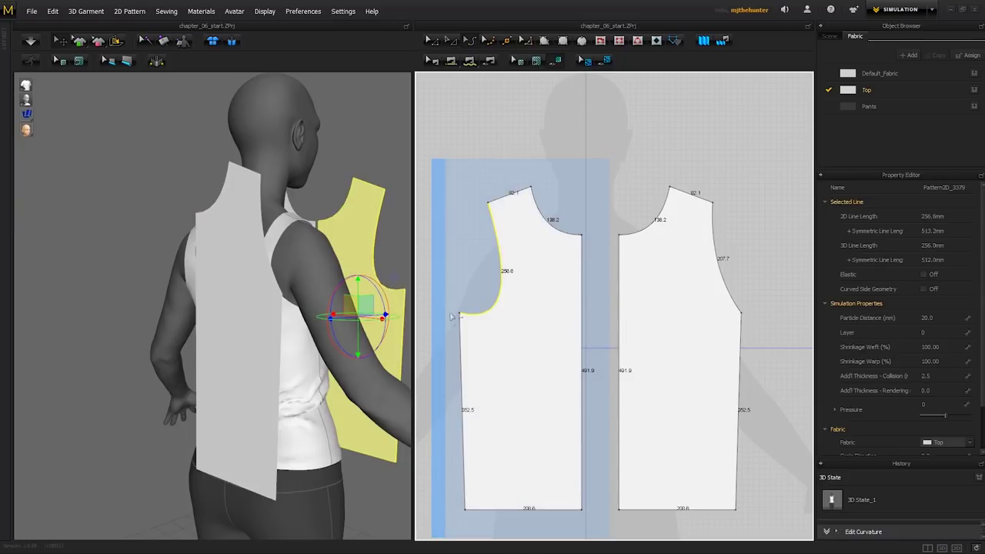
Drag the right panel's neckline point to make its neckline shallower.
right_click_drag(239, 200, 207, 164)
right_click_drag(333, 285, 239, 175)
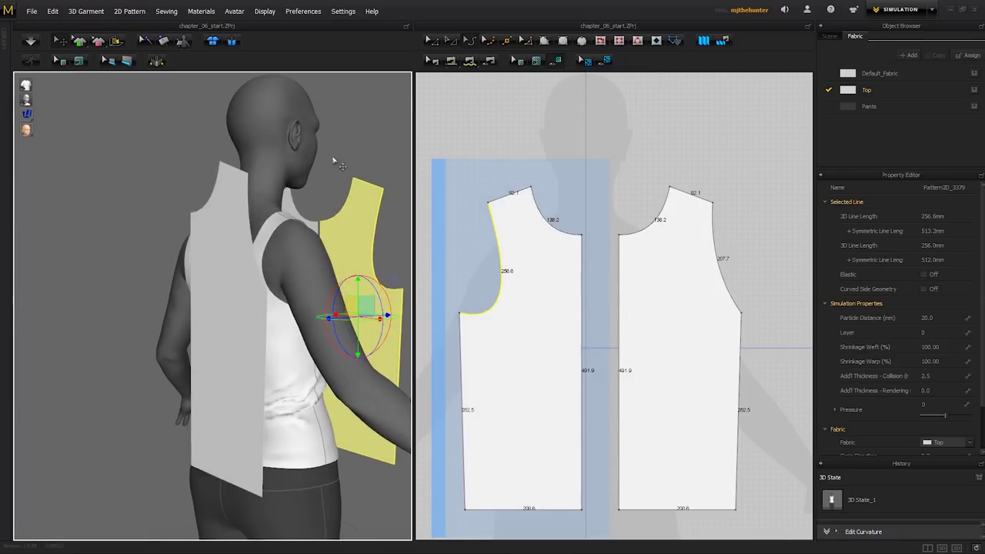
left_click(725, 280)
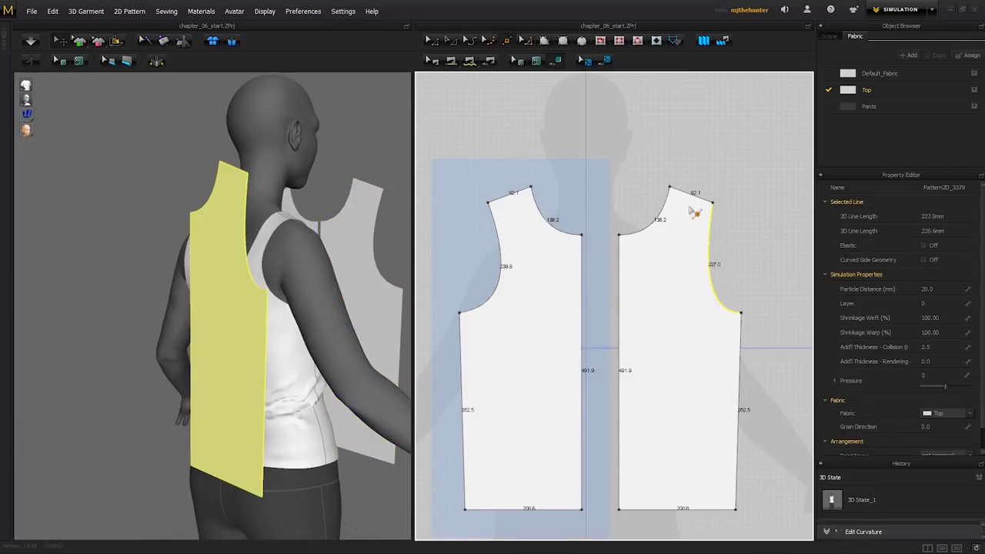
right_click_drag(359, 208, 382, 192)
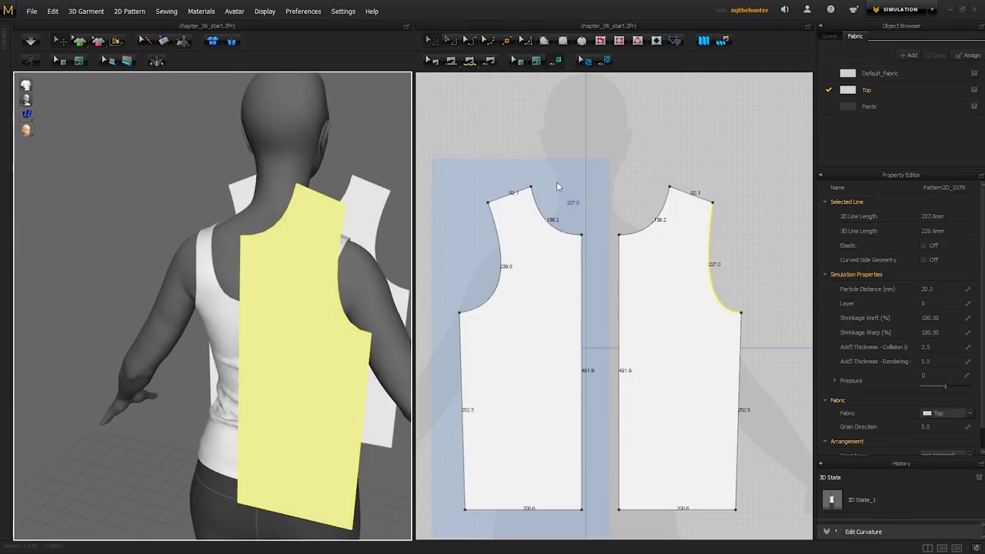
right_click_drag(679, 157, 643, 130)
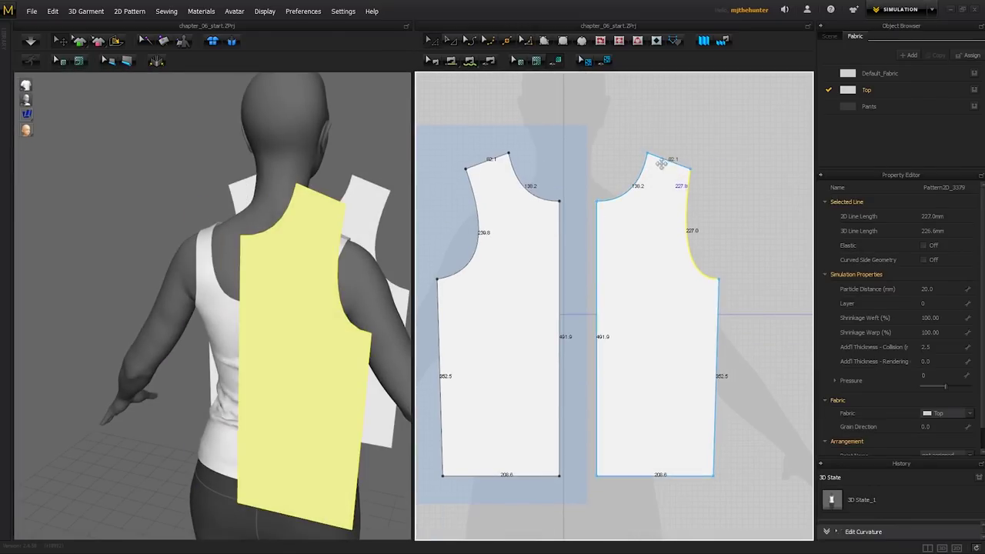
left_click_drag(598, 163, 597, 163)
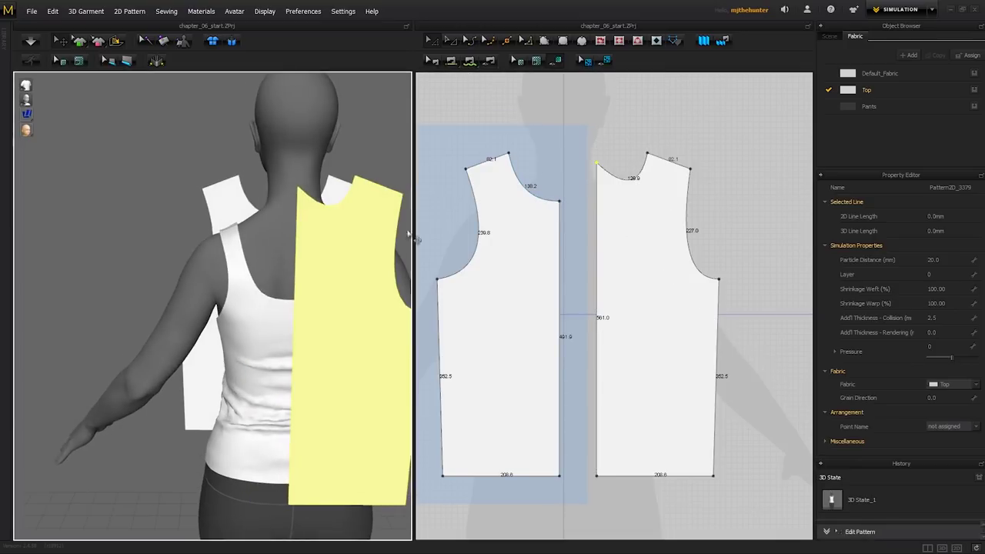
key("2")
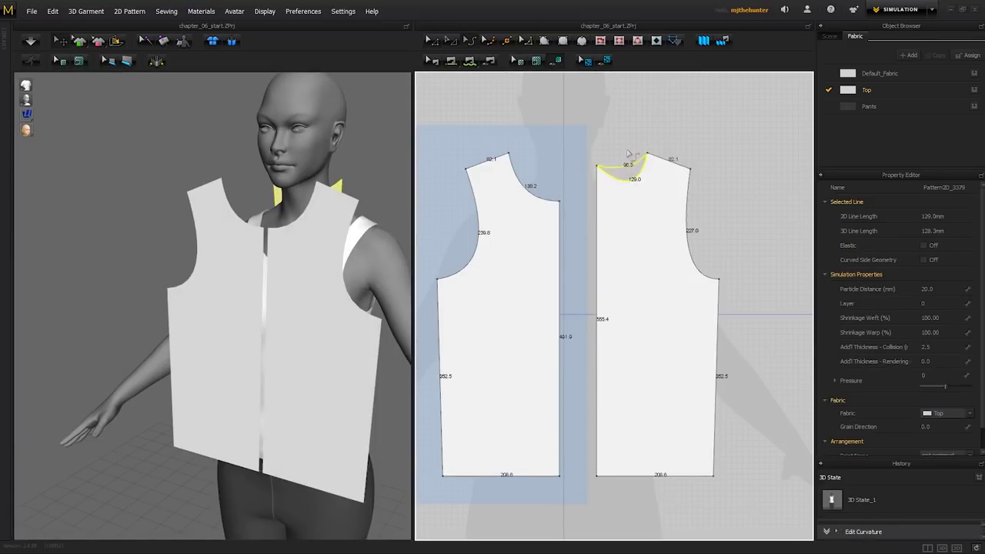
right_click_drag(652, 136, 647, 176)
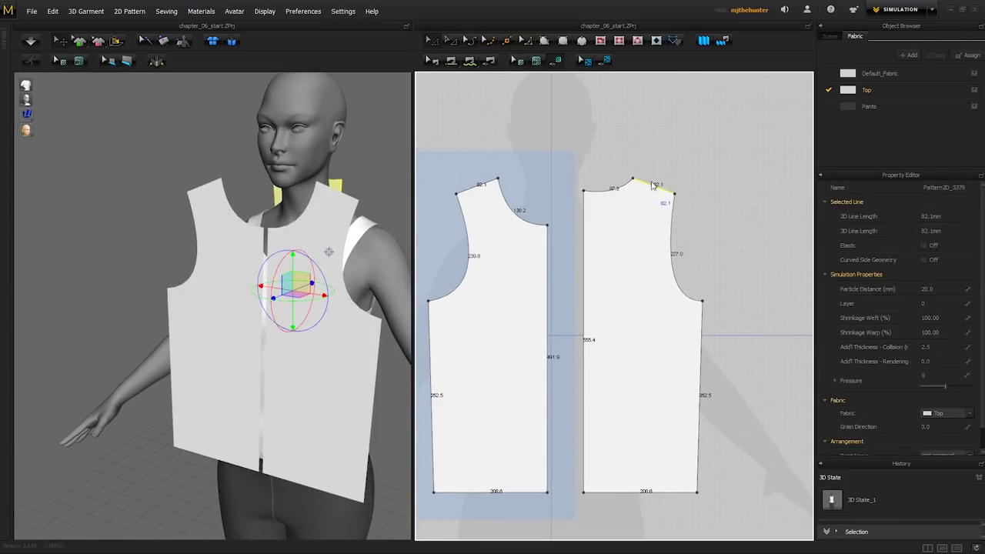
scroll(662, 208, "down", 1)
Paste a mirrored copy of the right top piece into the pattern layout.
key("8")
scroll(723, 267, "down", 1)
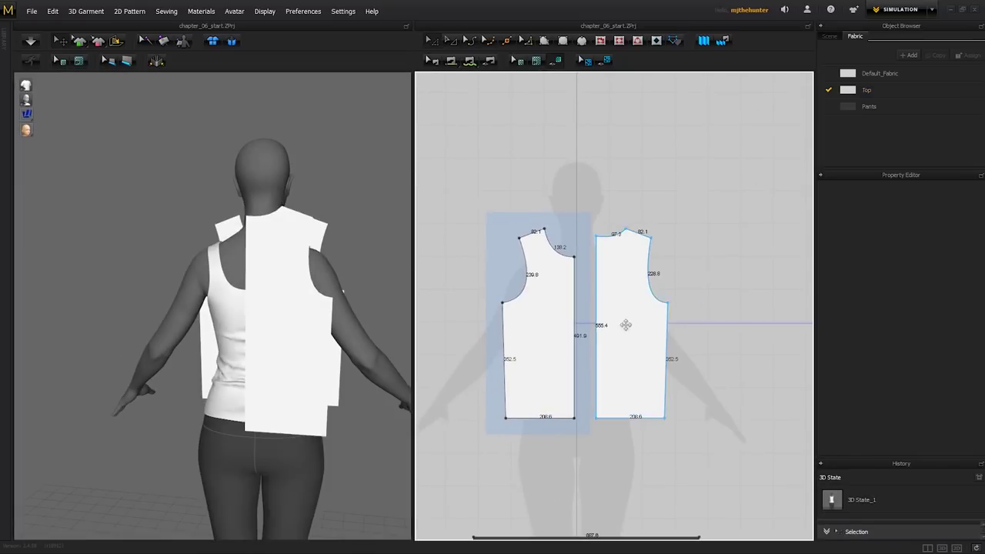
left_click(626, 326)
scroll(662, 285, "down", 2)
right_click(612, 327)
left_click(666, 337)
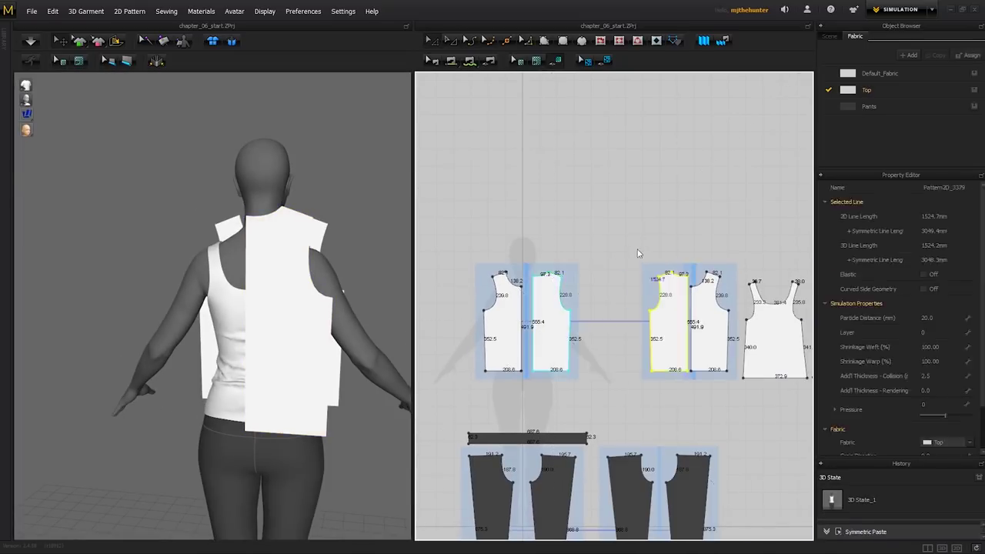
scroll(530, 288, "up", 5)
Move the right back panel flush against the left panel and check its shoulder edge.
left_click_drag(585, 326, 559, 326)
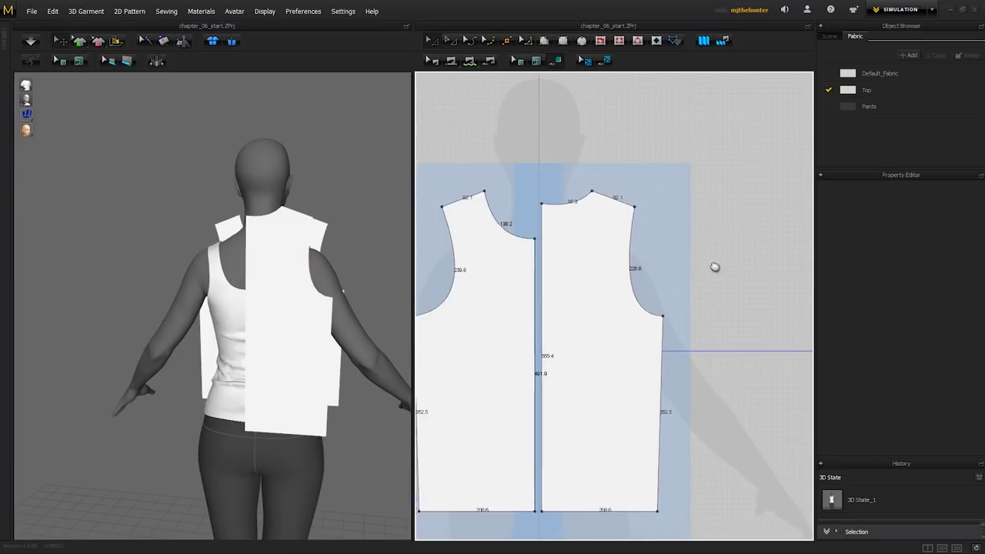
scroll(711, 270, "up", 2)
left_click(672, 298)
left_click(647, 202)
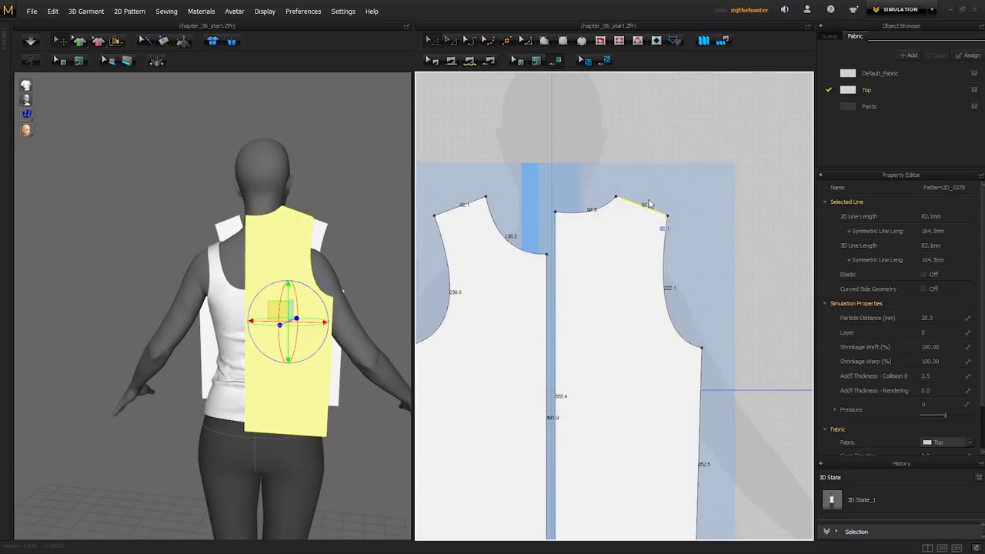
scroll(646, 201, "down", 4)
scroll(615, 246, "up", 2)
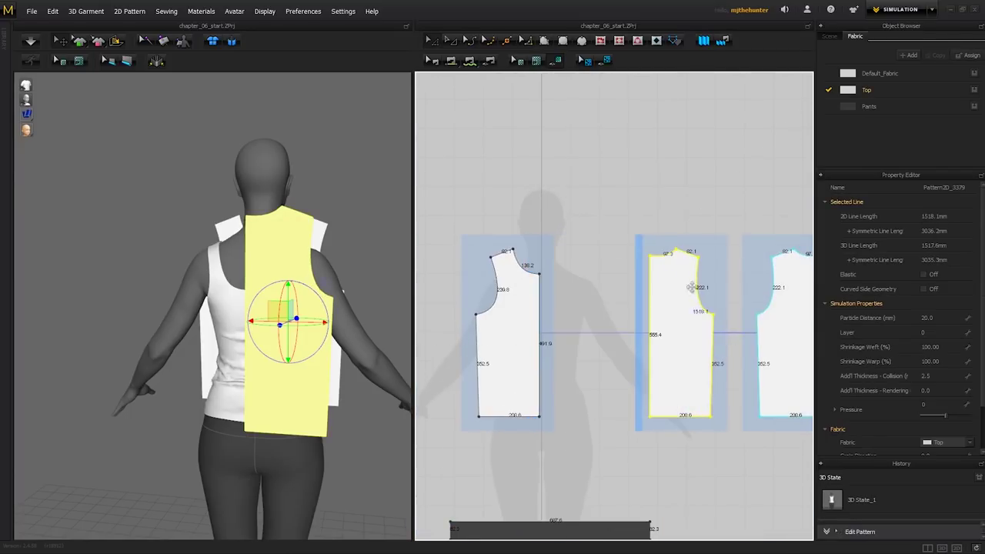
left_click(657, 224)
scroll(665, 208, "up", 3)
scroll(640, 303, "down", 2)
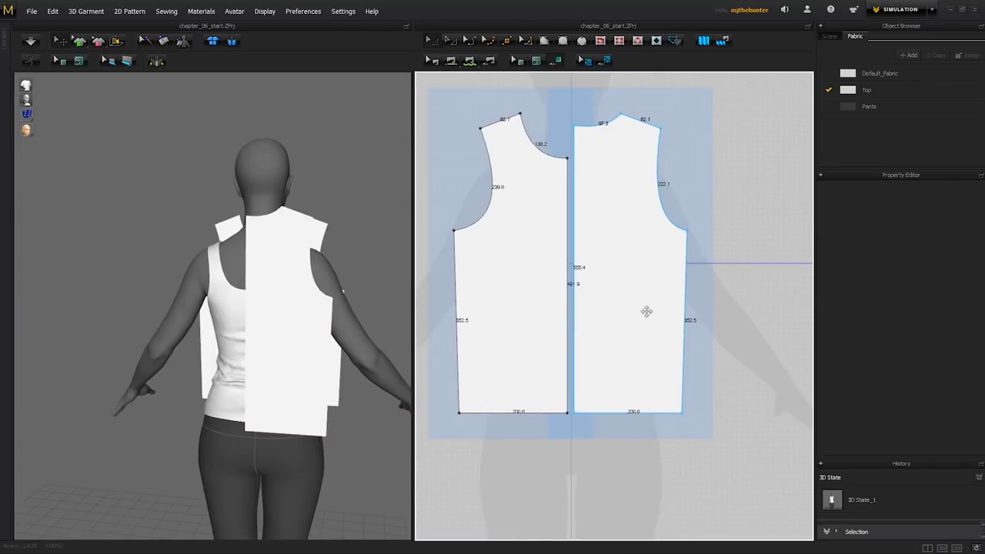
scroll(646, 331, "up", 1)
scroll(639, 334, "down", 1)
scroll(108, 315, "down", 3)
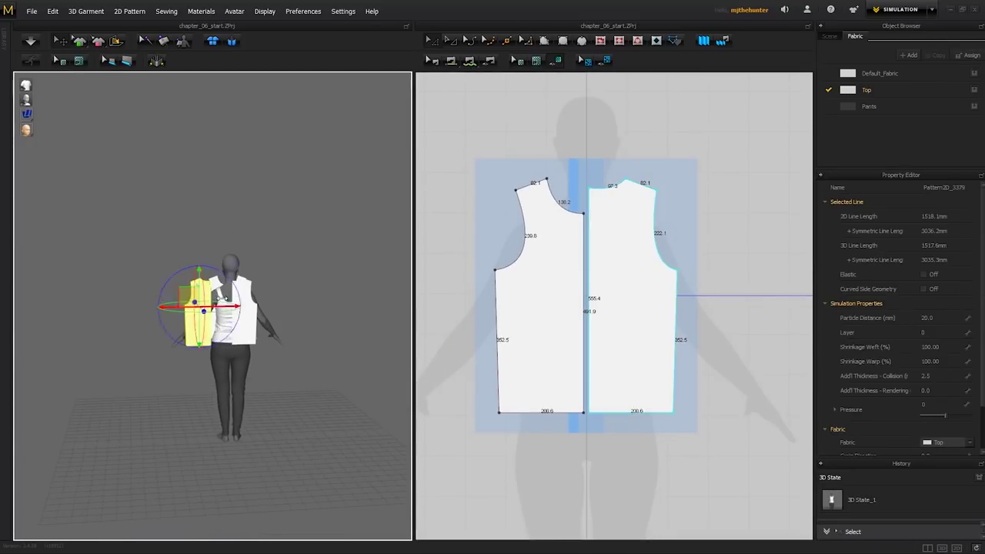
scroll(230, 298, "up", 5)
scroll(559, 288, "up", 4)
scroll(321, 260, "up", 1)
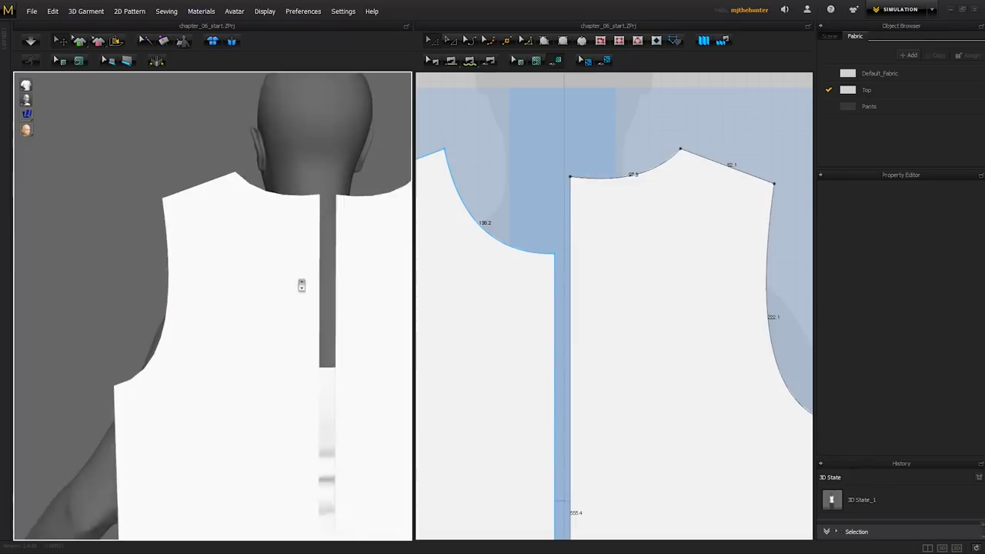
Reshape the right back panel's neckline curve with Edit Curvature (C).
left_click(580, 190)
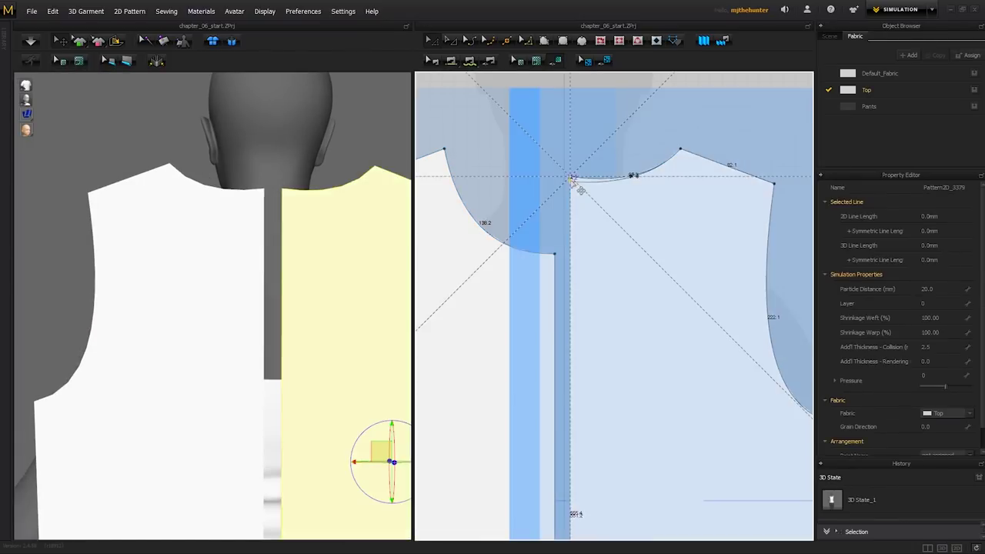
key("c")
left_click(634, 175)
scroll(611, 134, "down", 1)
left_click(611, 134)
Orbit around the avatar and check a neckline's length from rear, front and side views.
right_click_drag(254, 254, 457, 233)
scroll(608, 247, "down", 1)
right_click_drag(394, 291, 410, 277)
left_click(592, 230)
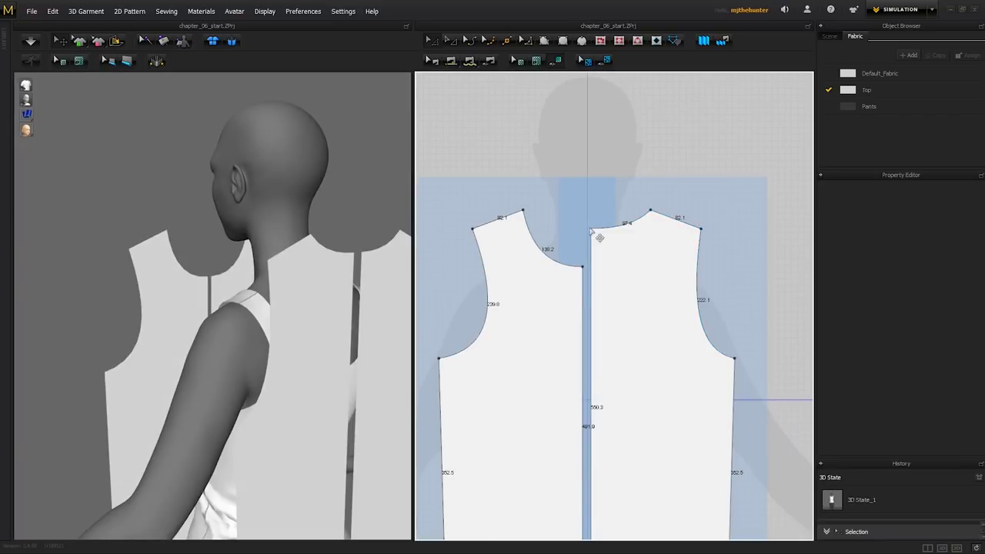
left_click(563, 163)
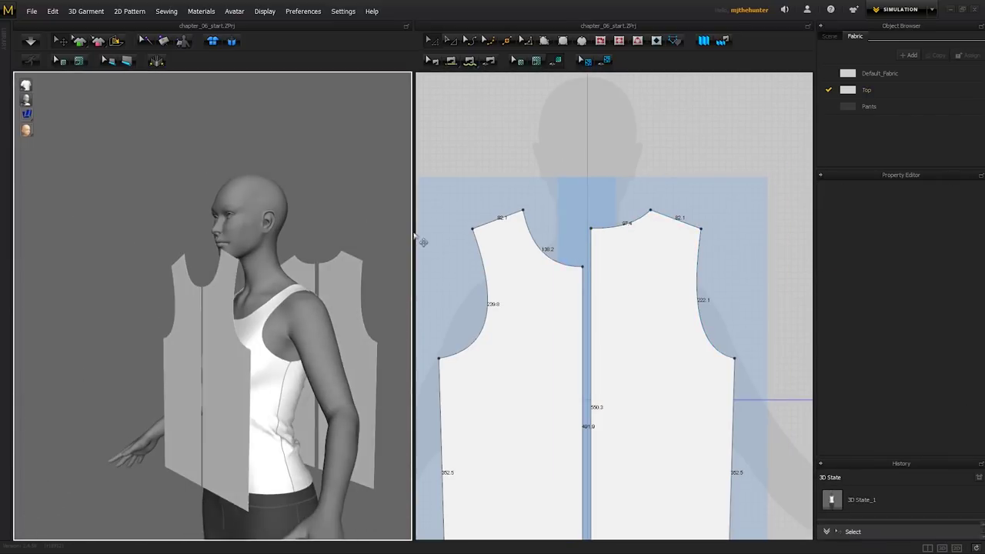
scroll(519, 246, "down", 2)
right_click_drag(361, 331, 293, 335)
scroll(468, 205, "down", 1)
scroll(318, 274, "down", 1)
right_click_drag(318, 274, 231, 284)
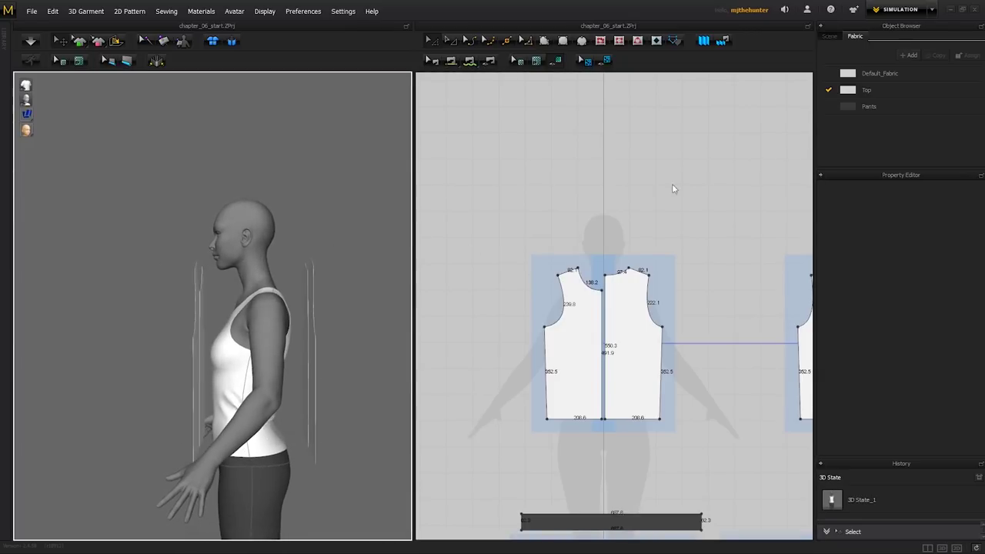
scroll(716, 335, "down", 2)
Assign the four top panels a new fabric named Main, coloured dark grey 5A5A5A.
left_click_drag(488, 408, 488, 409)
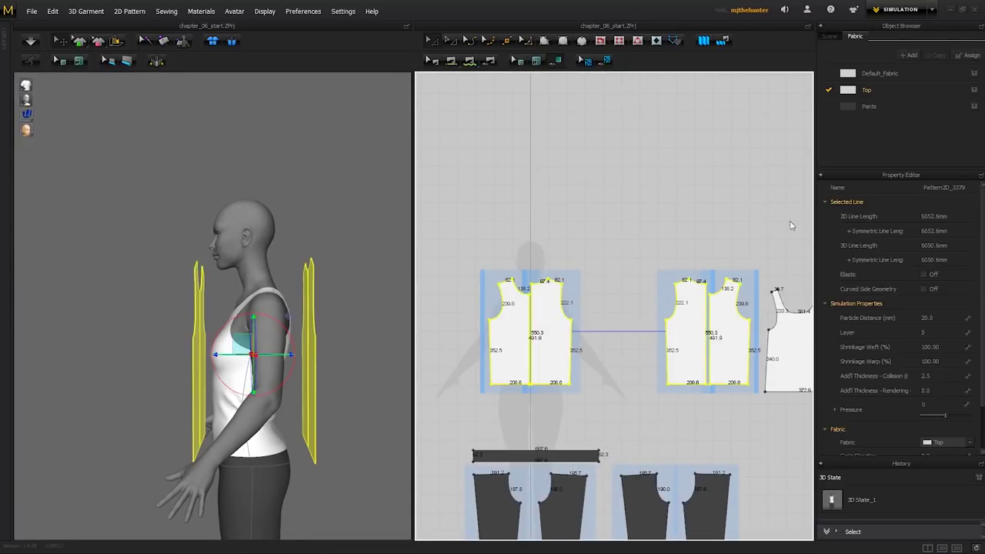
left_click(909, 55)
double_click(936, 201)
type("Main")
key("Return")
left_click(948, 260)
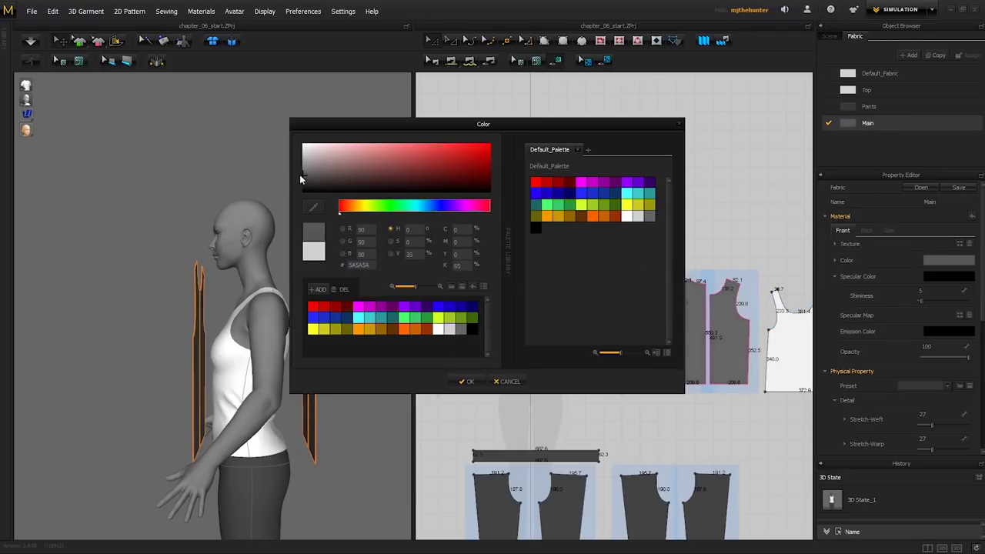
key("Escape")
right_click_drag(300, 179, 264, 341)
Set the pants aside so they display white in the 3D view.
scroll(551, 393, "down", 3)
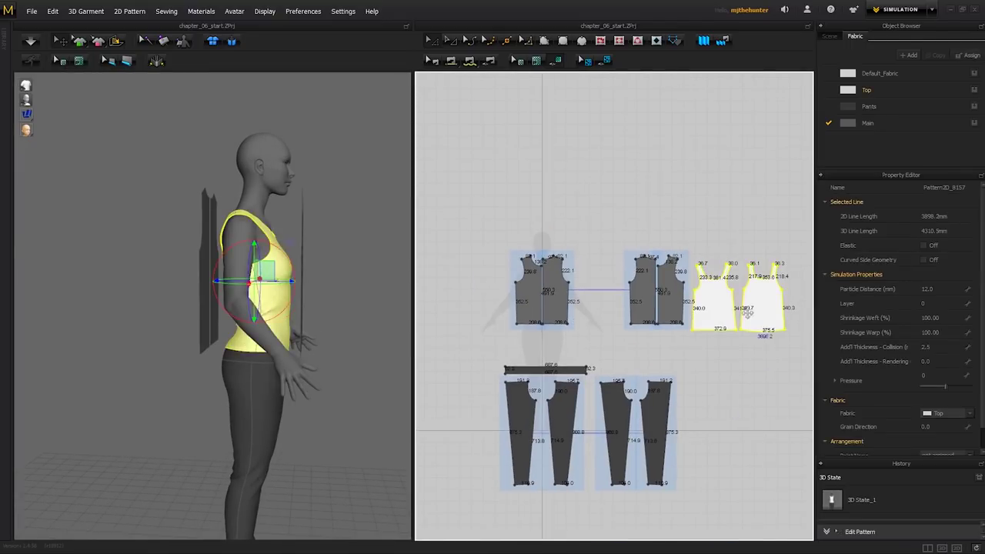
left_click(583, 415)
right_click_drag(323, 324, 282, 310)
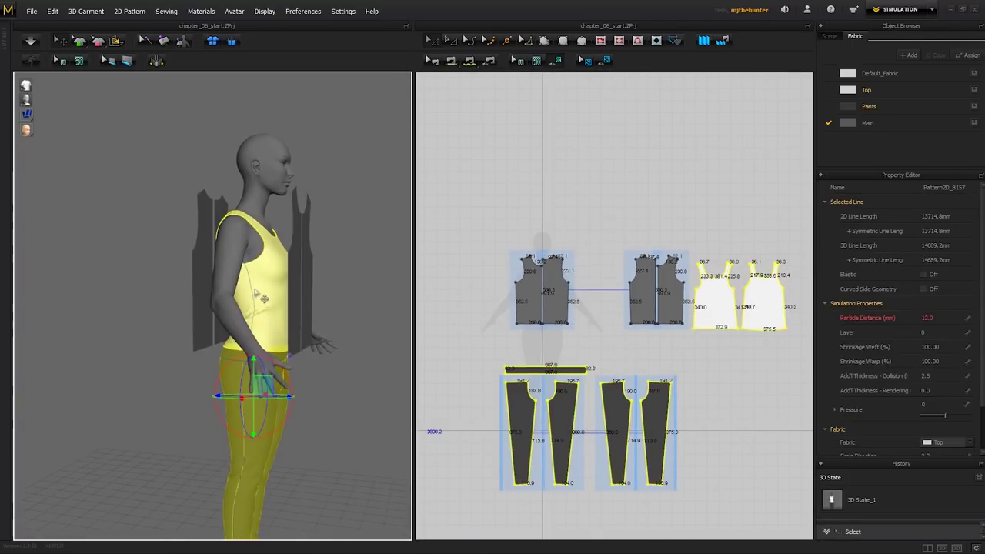
right_click(262, 299)
left_click(308, 52)
Orbit to a side view and move the front jacket panel into place in the 2D layout.
scroll(343, 285, "up", 5)
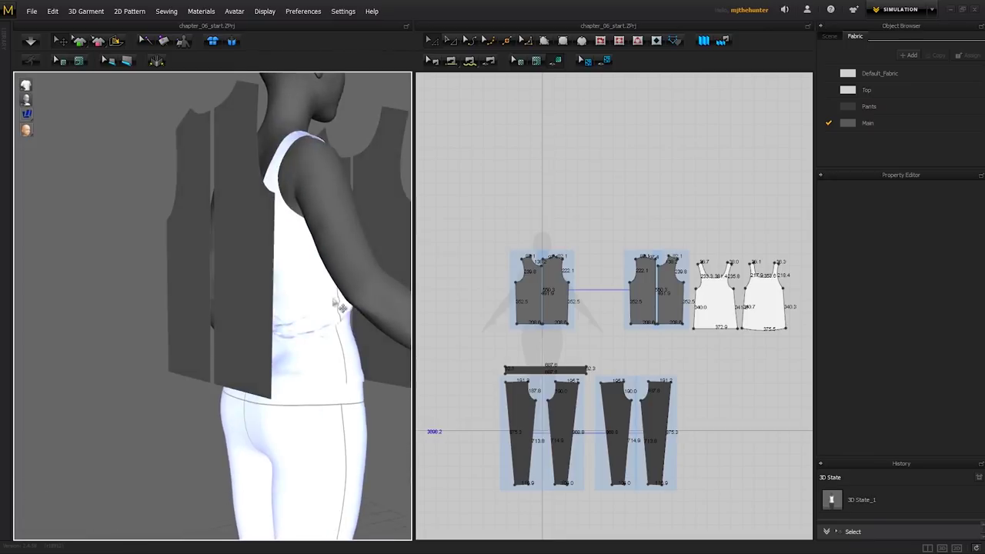
right_click_drag(350, 328, 292, 276)
right_click_drag(304, 340, 242, 345)
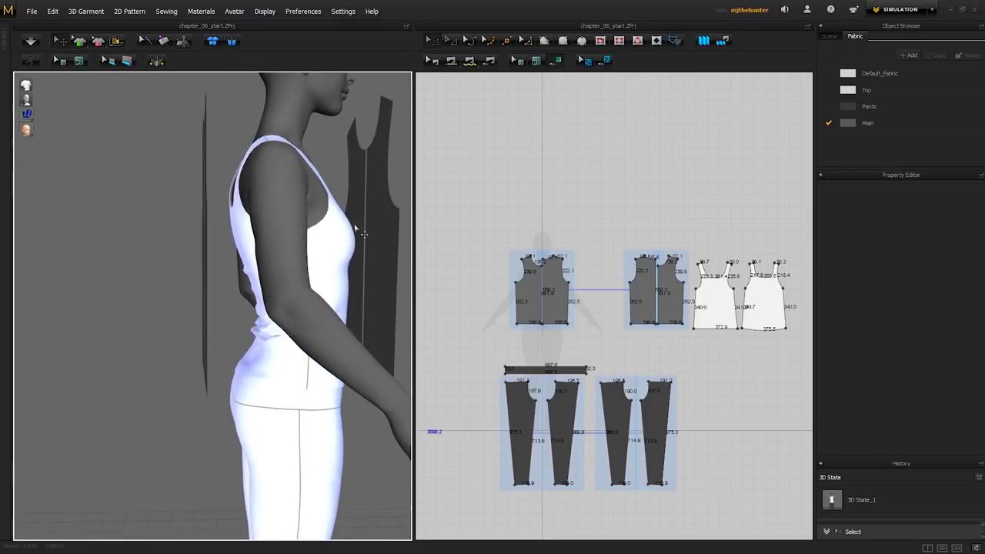
scroll(346, 222, "down", 3)
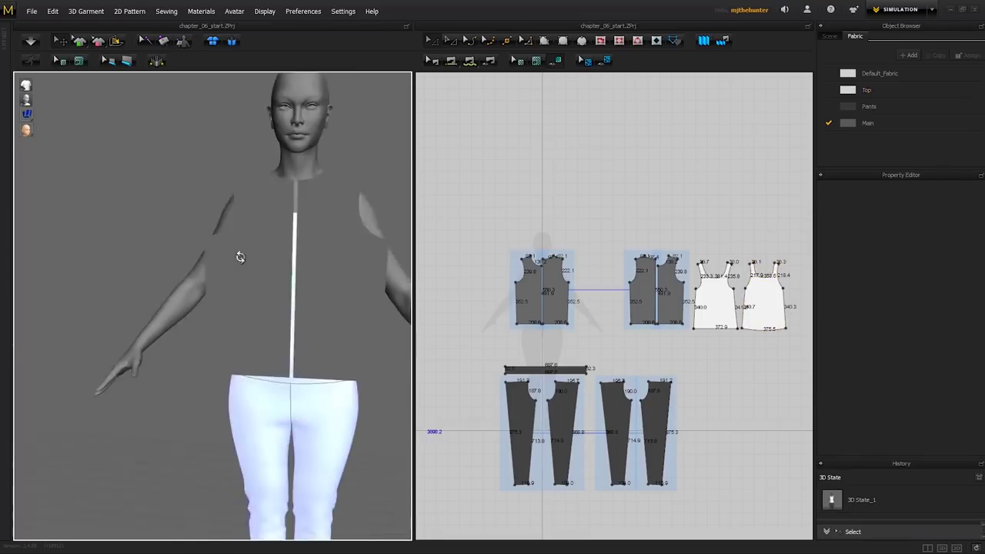
scroll(589, 241, "up", 5)
left_click_drag(517, 298, 659, 292)
Sew the front panels to the back panel along the shoulder and side edges.
left_click(293, 257)
right_click_drag(292, 257, 281, 346)
left_click(281, 346)
scroll(560, 235, "up", 2)
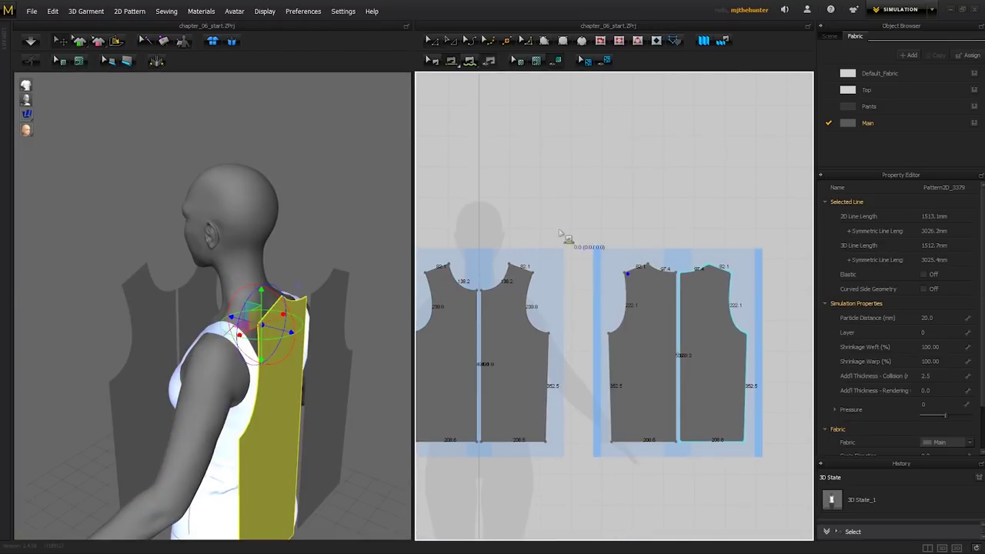
left_click(630, 273)
right_click_drag(295, 288, 268, 325)
right_click_drag(419, 346, 464, 327)
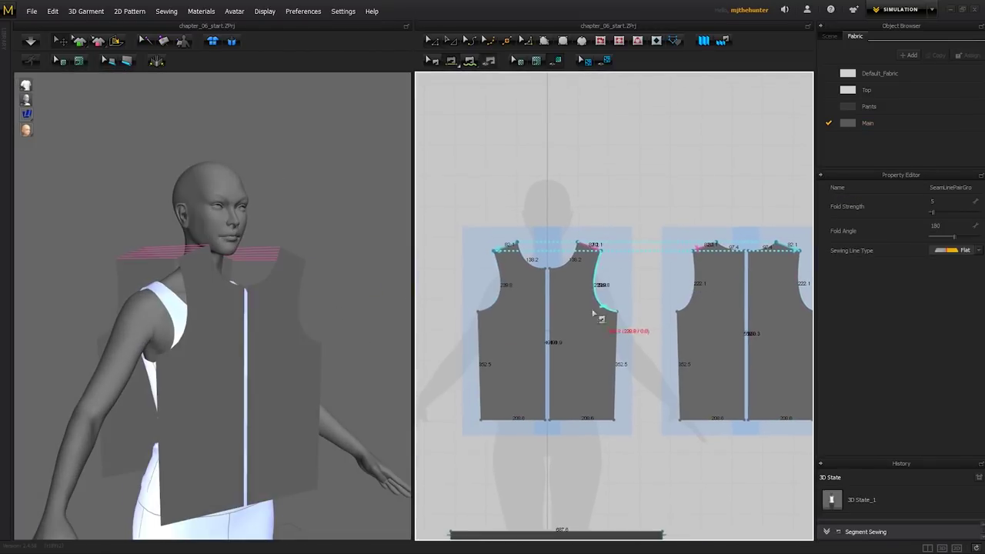
left_click(235, 359)
right_click_drag(323, 338, 262, 346)
right_click_drag(586, 329, 551, 331)
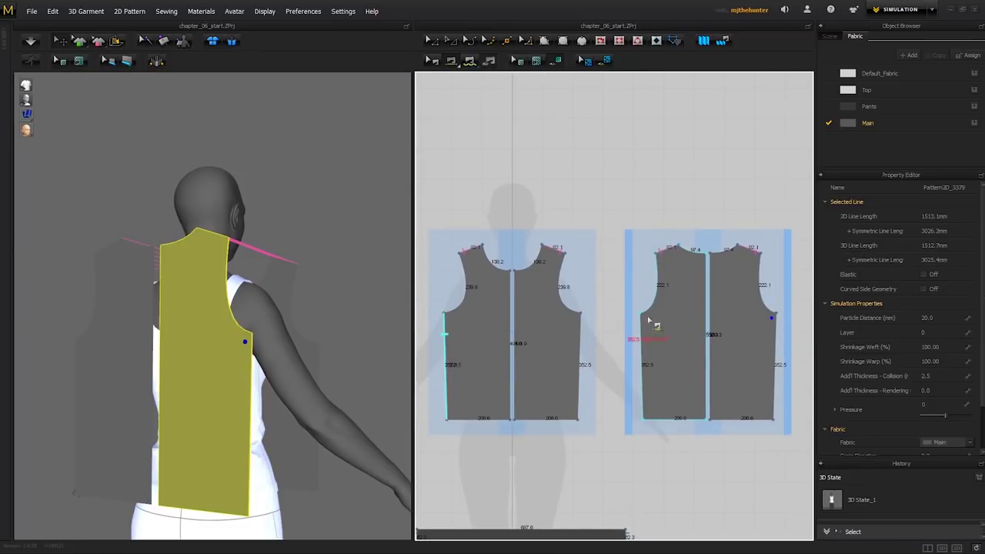
left_click(790, 336)
Simulate the vest draping, stop to adjust with Segment Sewing, then simulate again.
key("space")
right_click_drag(334, 301, 229, 378)
left_click(306, 313)
scroll(536, 327, "up", 3)
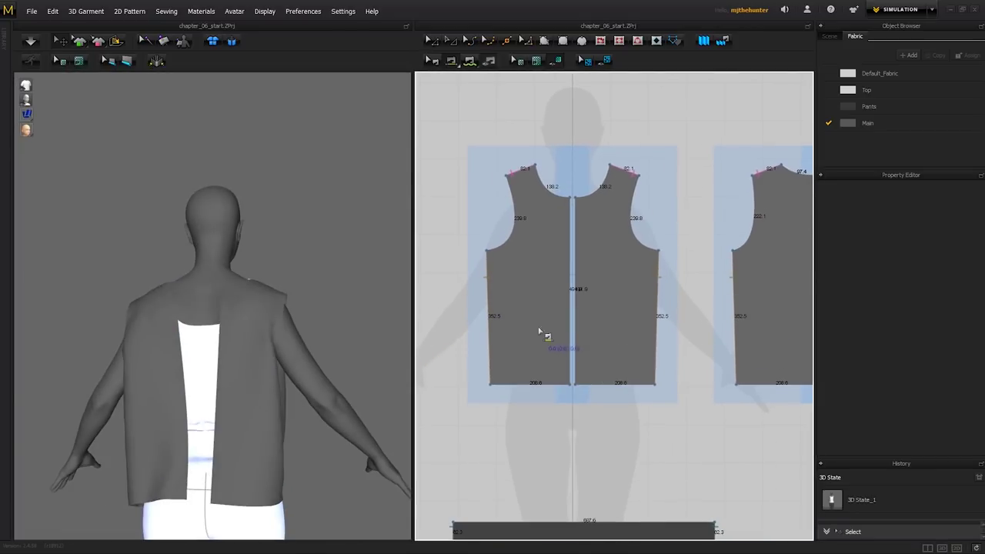
key("n")
scroll(631, 291, "down", 2)
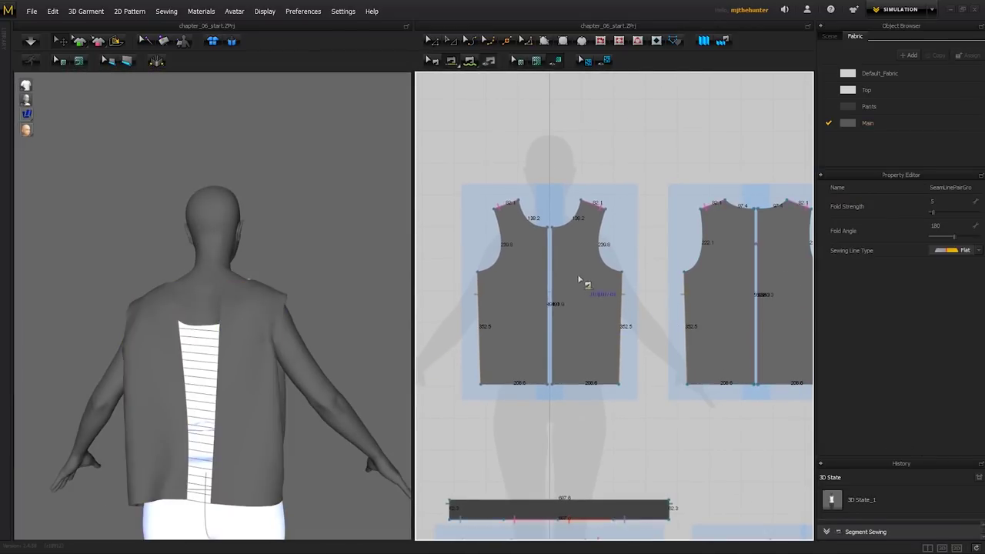
key("space")
mouse_move(295, 327)
right_mouse_down()
mouse_move(286, 282)
mouse_move(252, 307)
mouse_move(259, 272)
mouse_move(277, 275)
mouse_move(268, 330)
mouse_move(324, 333)
mouse_move(307, 334)
right_mouse_up()
Rotate and zoom around the jacket sleeve and shoulder to inspect the wrinkles.
scroll(324, 333, "up", 2)
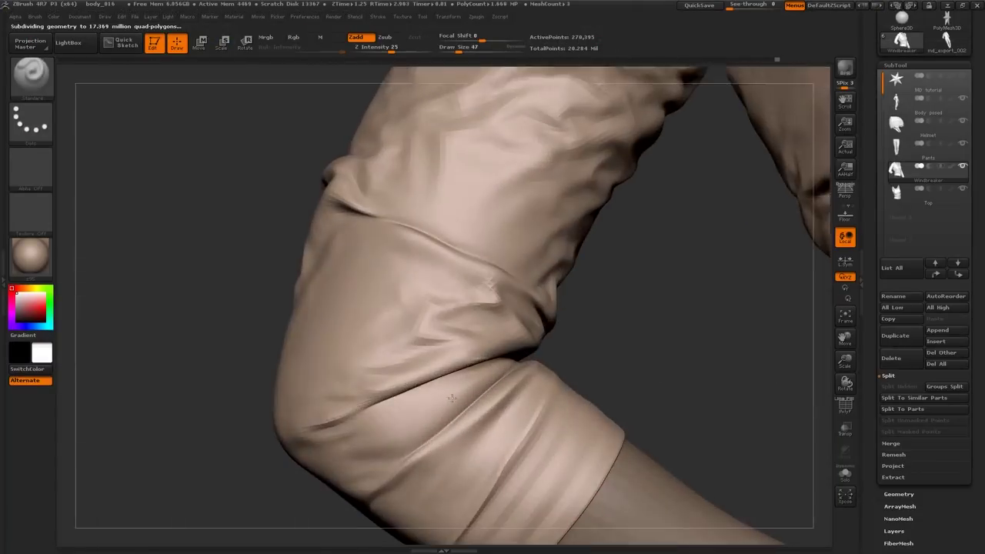
mouse_move(452, 398)
left_mouse_down()
mouse_move(403, 413)
mouse_move(464, 469)
mouse_move(300, 371)
left_mouse_up()
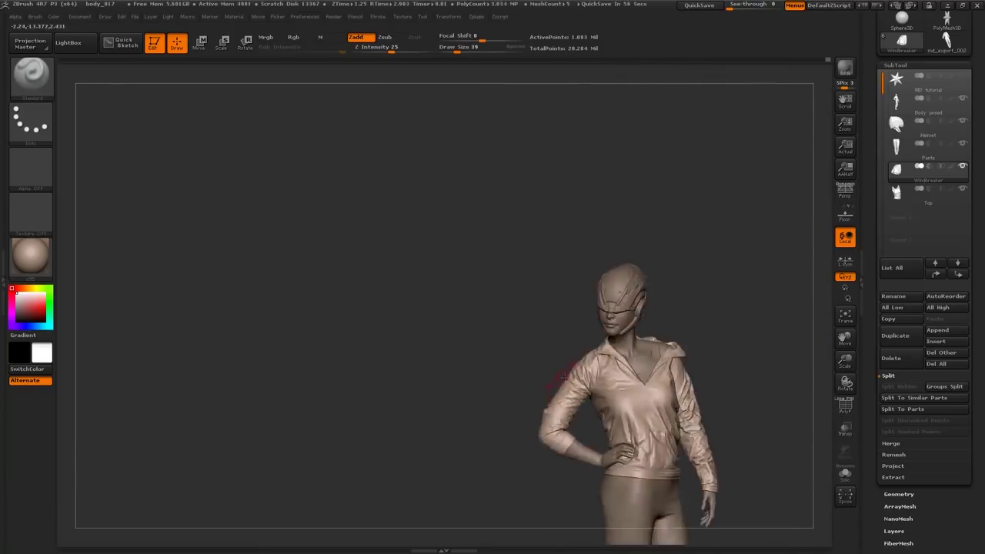
left_click_drag(562, 375, 557, 330, "alt")
left_click_drag(566, 272, 524, 401, "alt")
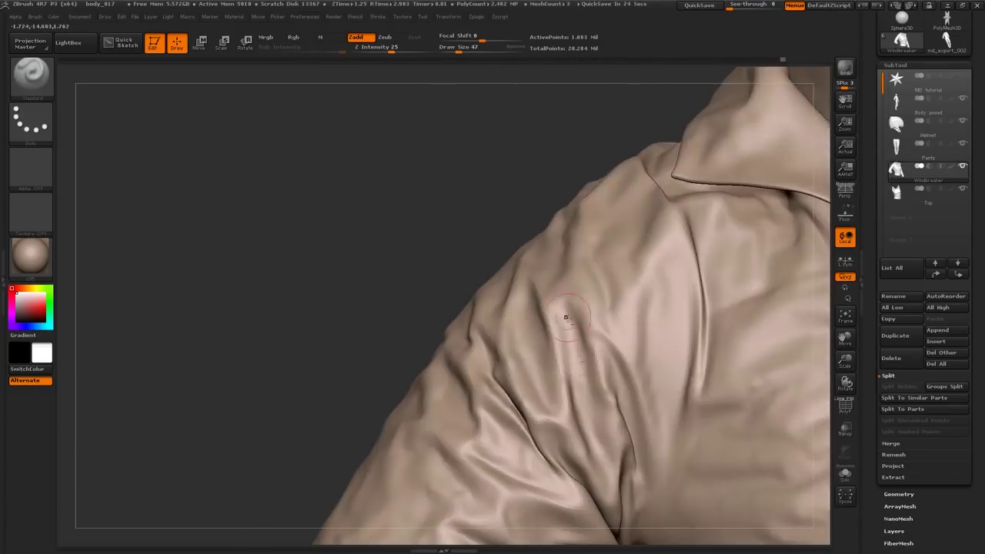
mouse_move(566, 318)
left_mouse_down()
mouse_move(597, 178)
mouse_move(646, 151)
left_mouse_up()
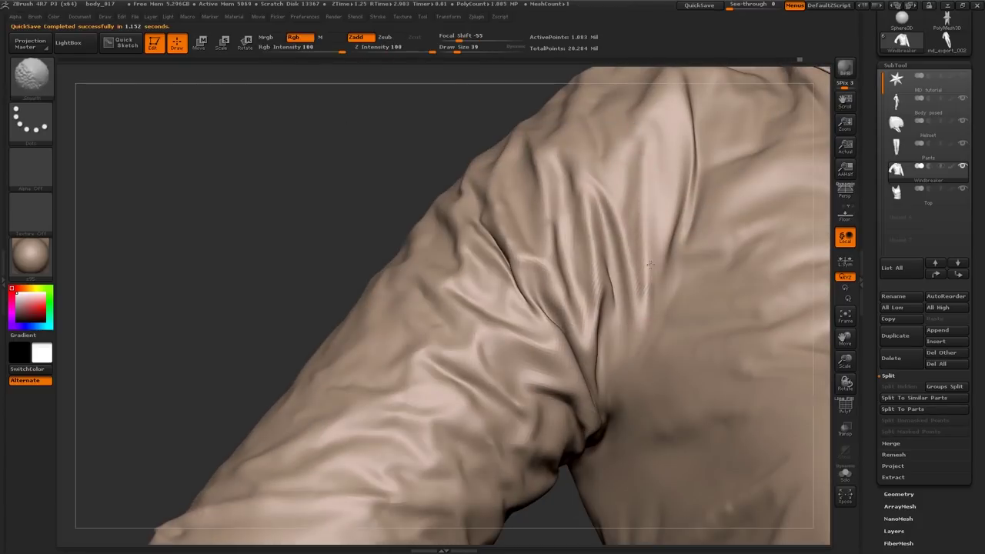